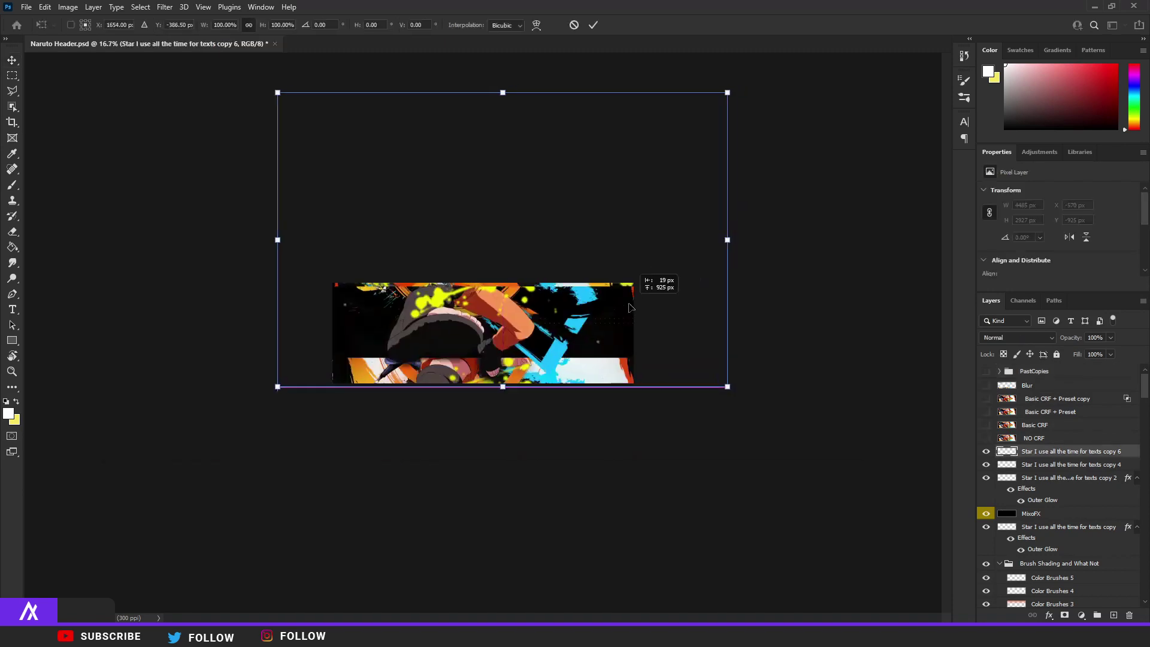
- Reposition the enlarged star layer copy and hide the Brush Shading and What Not group
drag(635, 303, 662, 431)
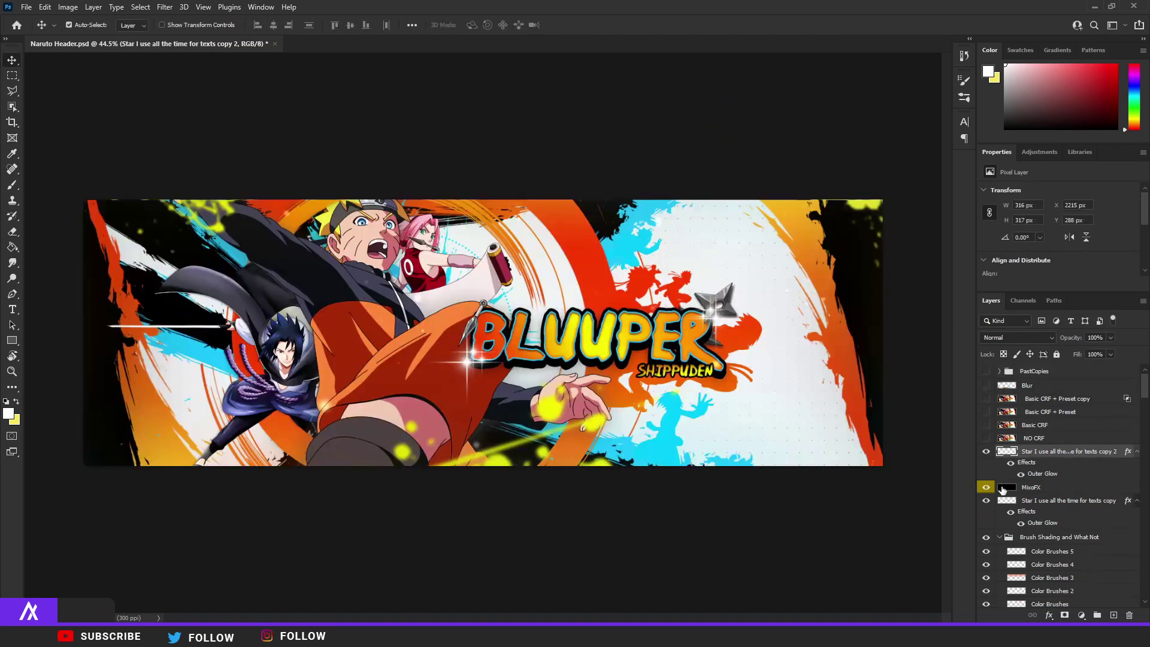
scroll(1002, 489, down, 2)
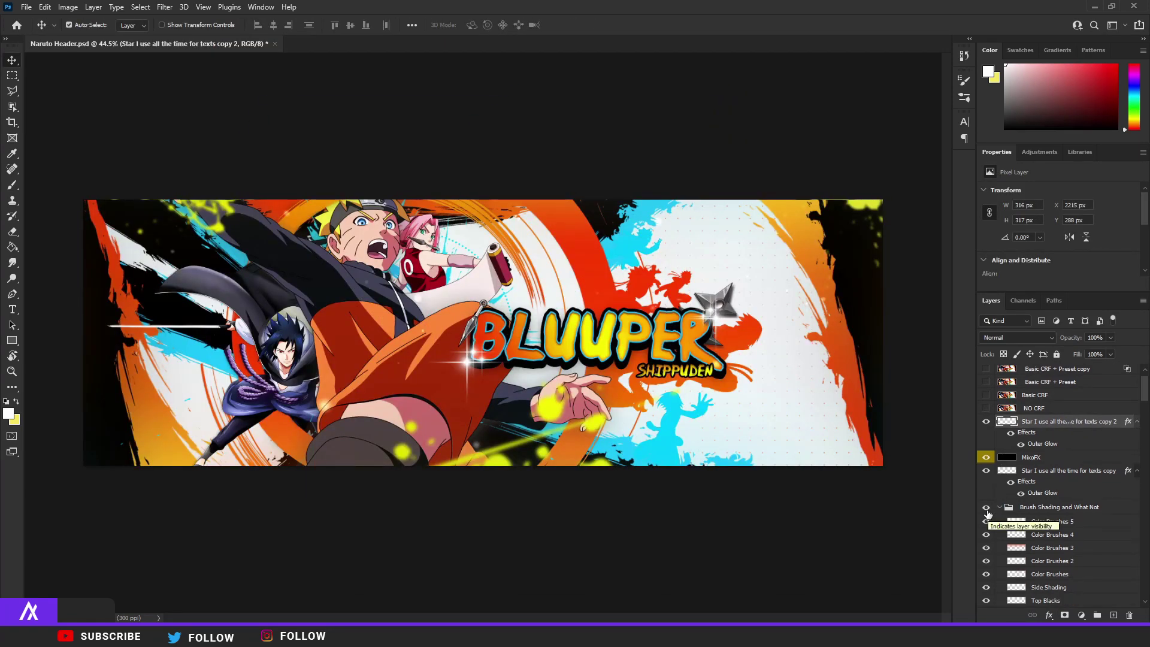
click(987, 509)
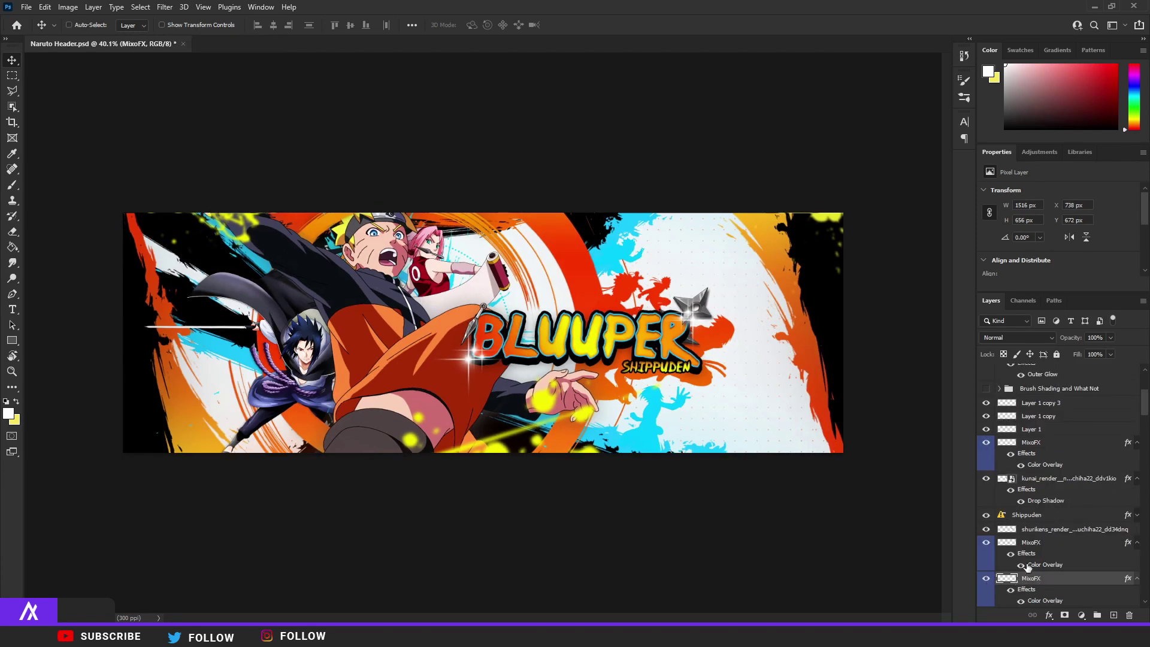
- Shift the yellow MixoFX splatter near Naruto's hand and hide the yellow MixoFX splatter in the banner's upper-right corner
key(ctrl+t)
mouse_move(525, 420)
mouse_down()
mouse_move(538, 374)
mouse_move(539, 426)
mouse_up()
key(Return)
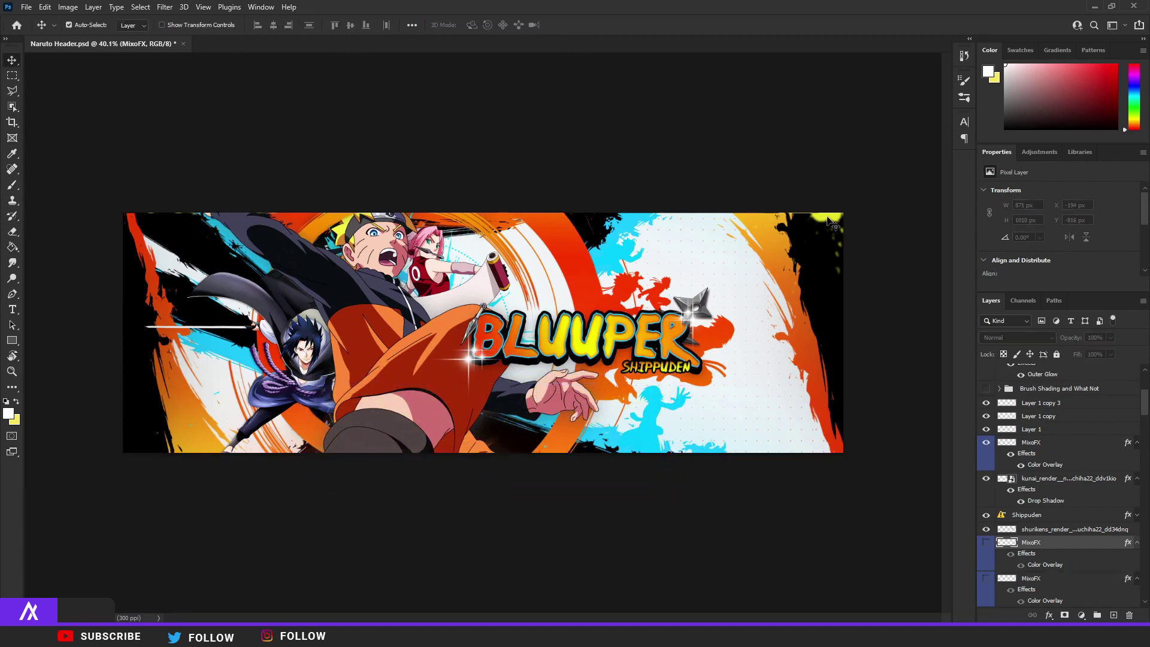
click(832, 223)
click(987, 443)
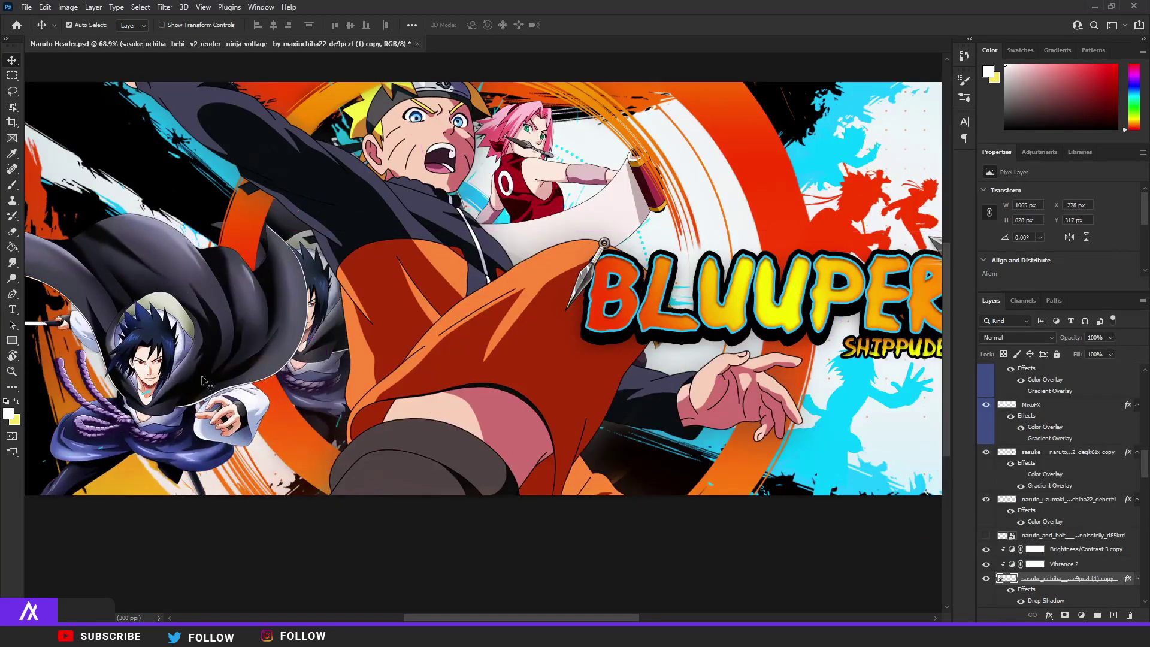
- Move the cloaked Sasuke render into the lower-left part of the banner, tucked behind Naruto
drag(312, 383, 278, 348)
drag(143, 326, 279, 328)
click(247, 343)
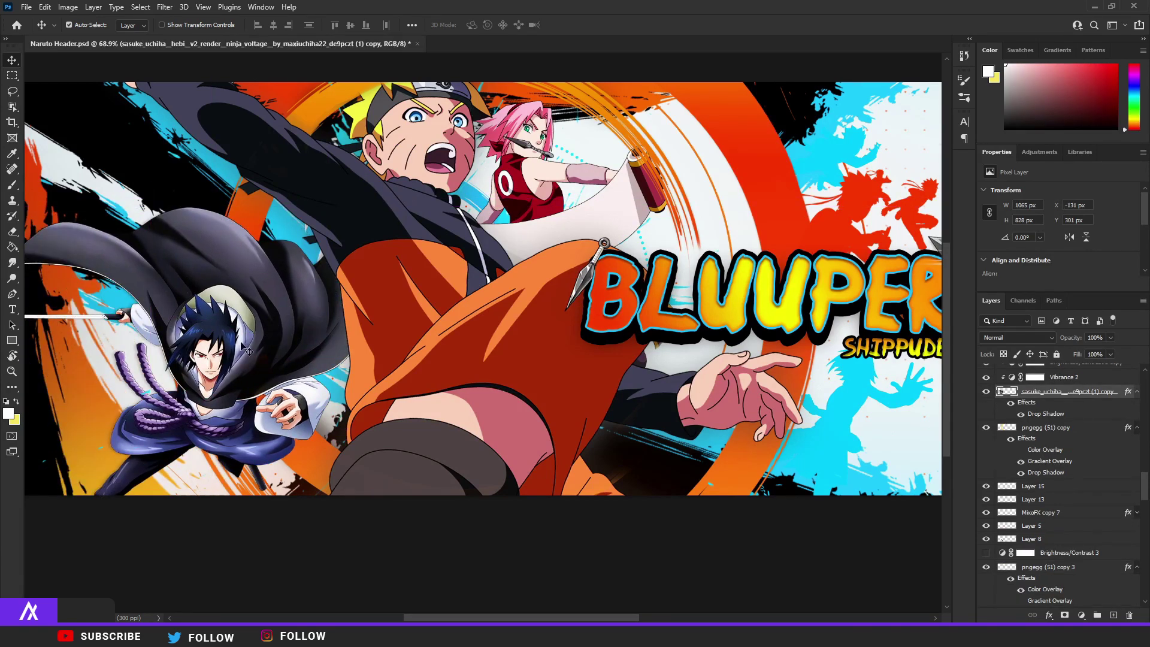
- Apply a yellow-to-red gradient map to the Sasuke render, with the yellow stop at 15%
scroll(248, 351, down, 3)
scroll(168, 373, up, 2)
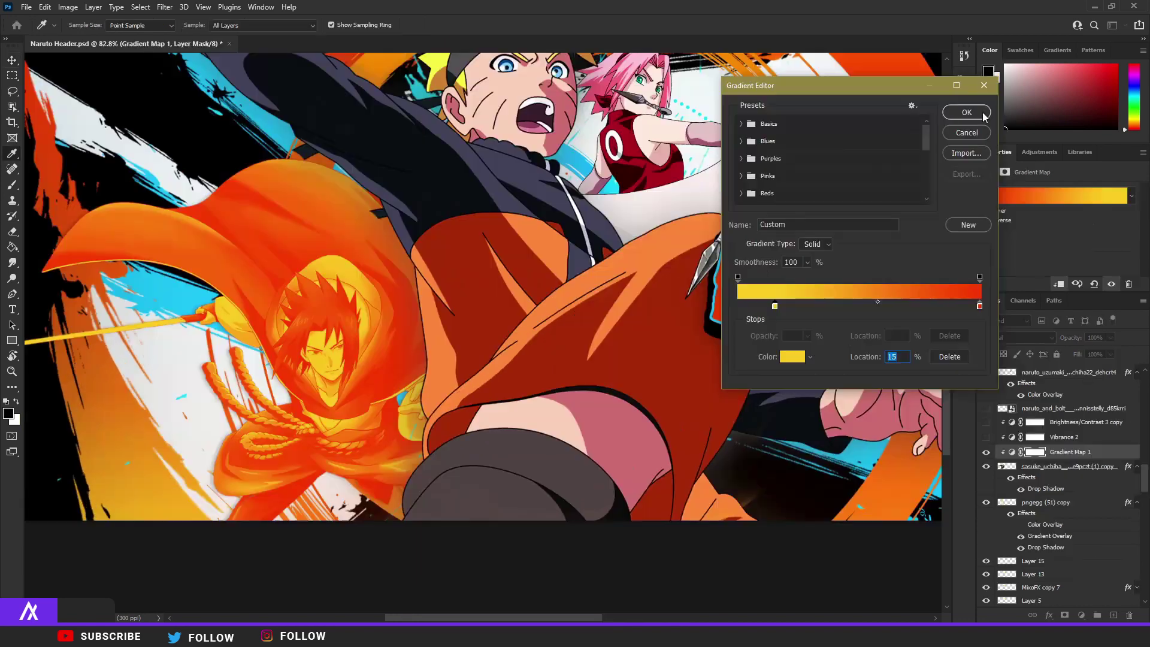
click(973, 113)
- Rotate the Sakura render about 3 degrees counterclockwise and move it lower beside Naruto
scroll(337, 325, down, 2)
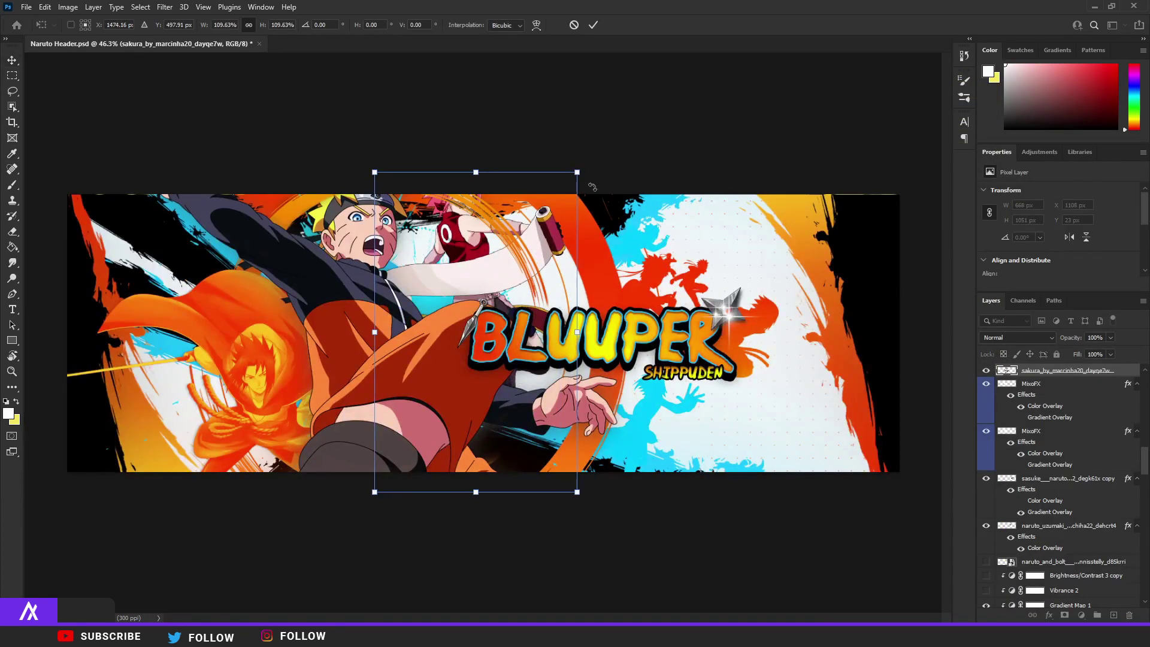
drag(570, 203, 562, 199)
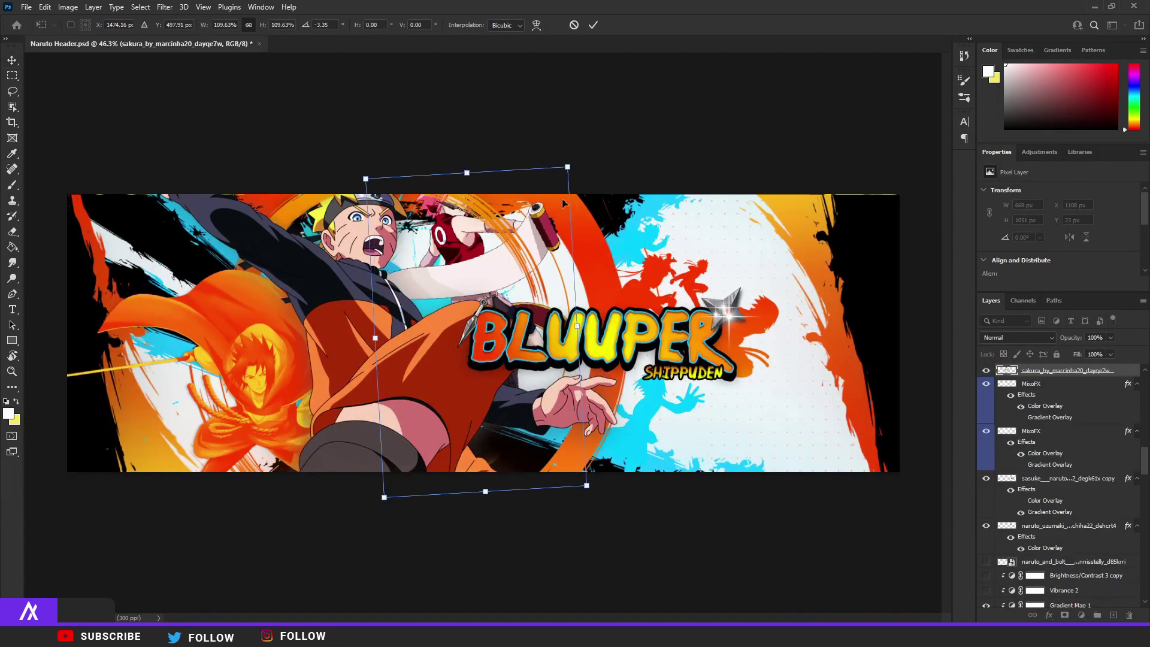
drag(490, 249, 496, 279)
key(Return)
- Add a gradient map to the Sakura render using a black-to-white gradient from the Basics presets
click(1083, 617)
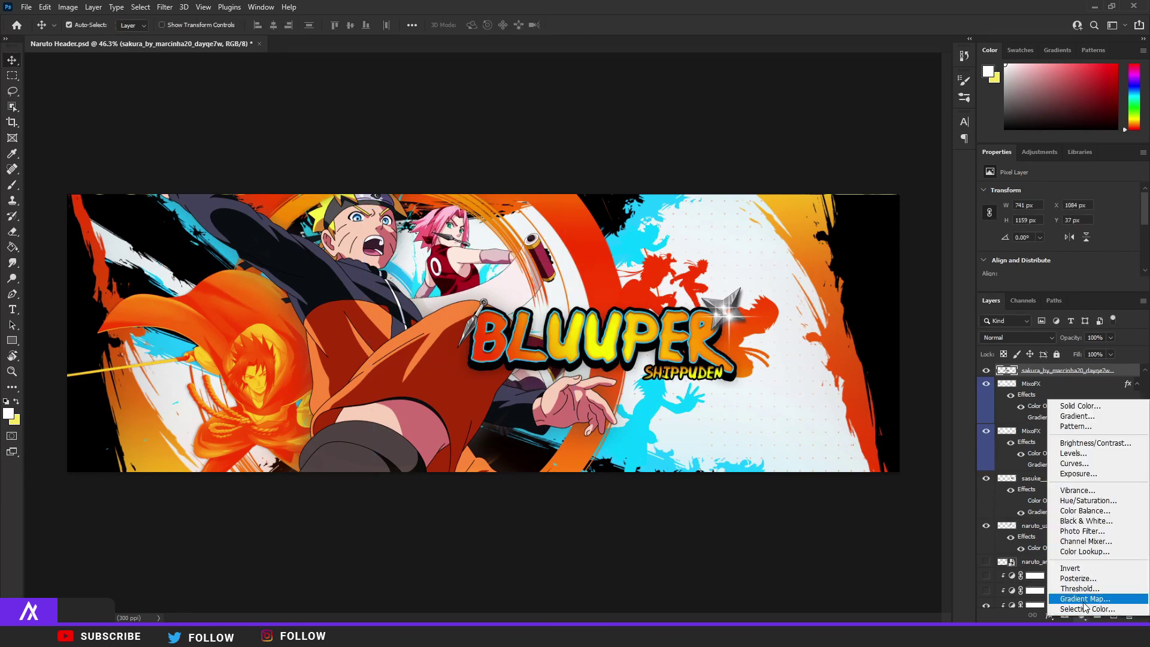
click(1018, 590)
click(1013, 196)
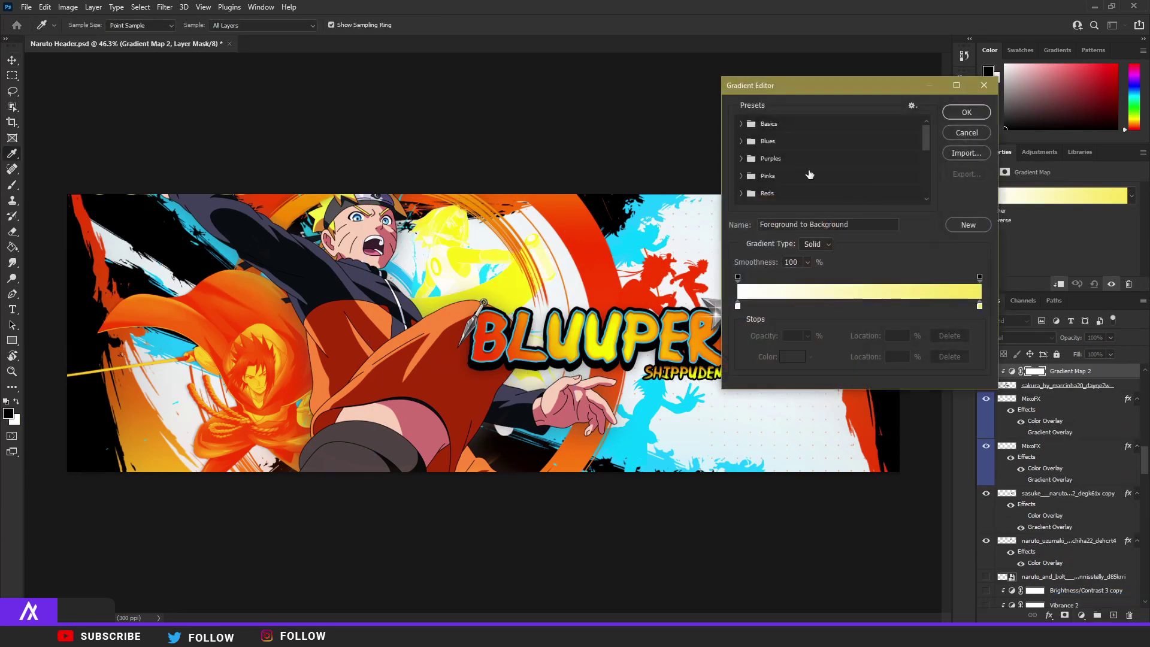
click(741, 124)
click(751, 139)
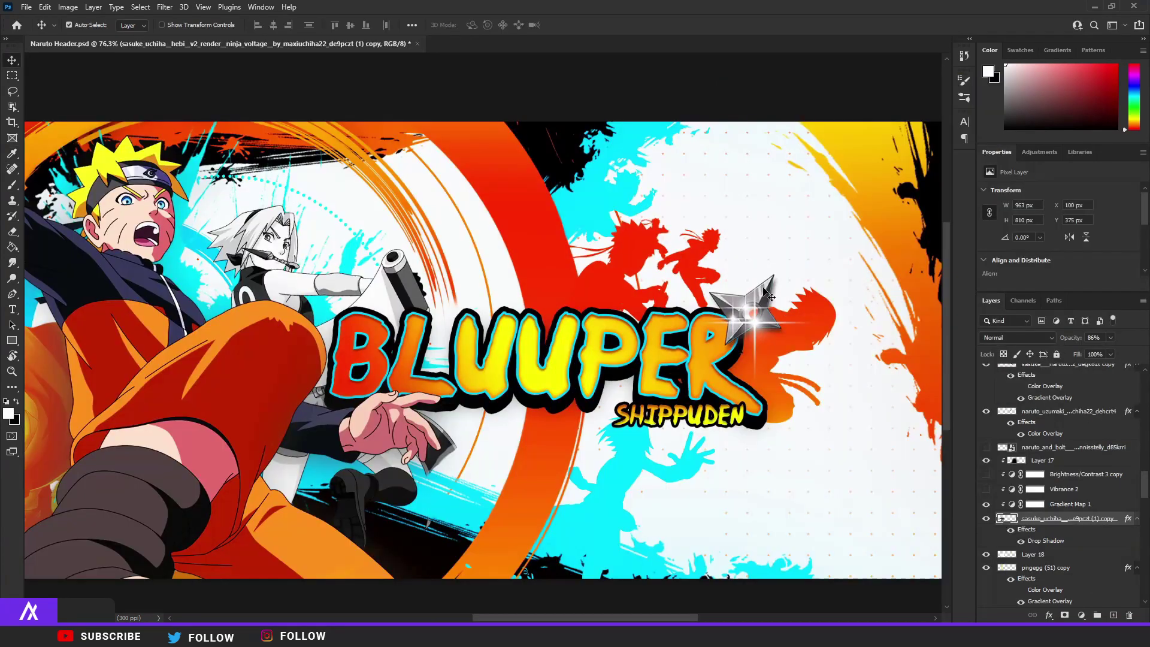
- Move the red silhouettes below the BLUUPER lettering and the large cyan silhouette behind the Sakura render
drag(645, 260, 437, 478)
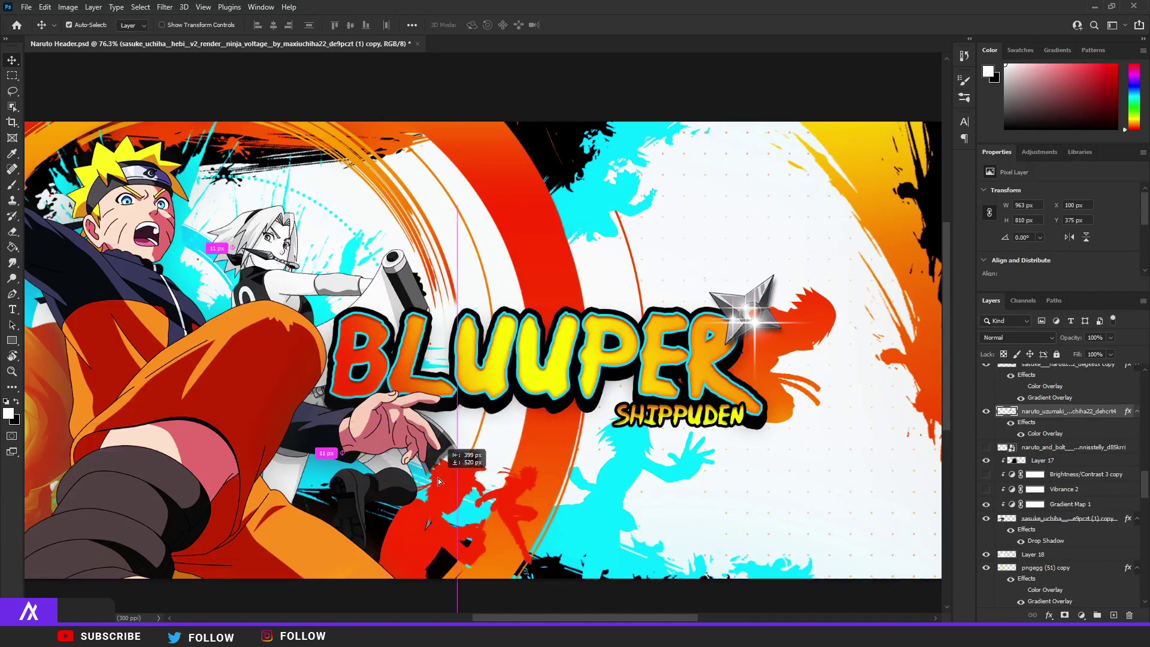
drag(626, 458, 247, 194)
drag(242, 272, 448, 306)
scroll(449, 306, down, 6)
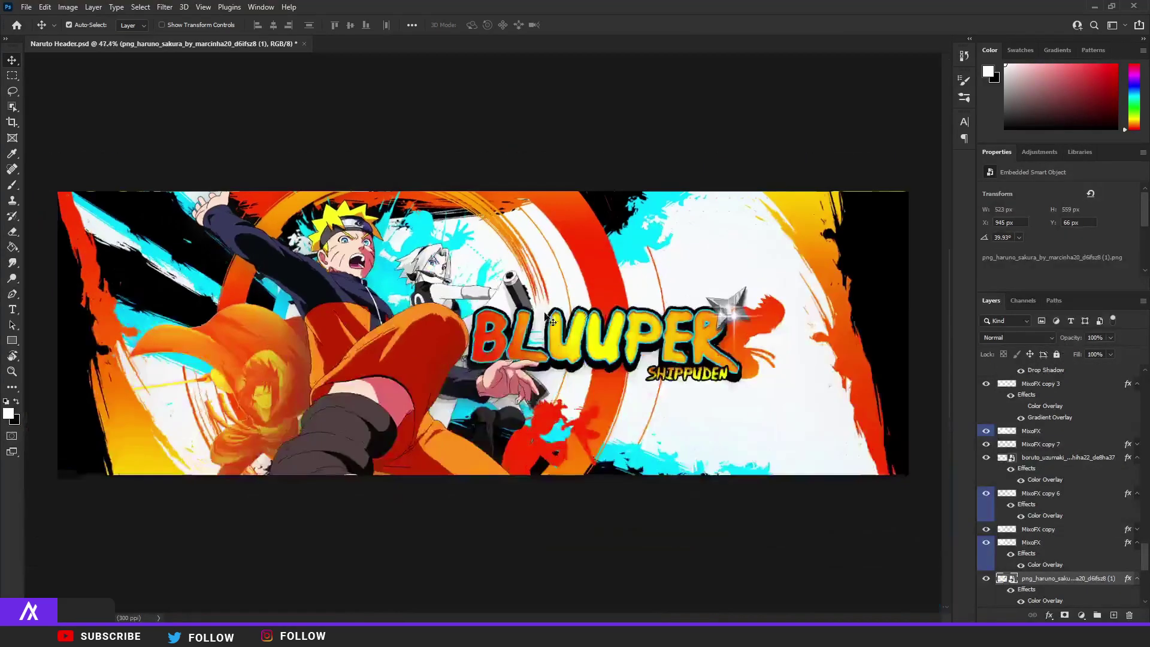
- Move the cyan Boruto silhouette to the banner's lower edge beneath the lettering and adjust its placement with Free Transform
scroll(741, 296, up, 6)
mouse_move(756, 333)
mouse_down()
mouse_move(752, 306)
mouse_move(755, 335)
mouse_move(801, 348)
mouse_move(705, 333)
mouse_move(759, 336)
mouse_up()
drag(552, 202, 579, 526)
scroll(406, 541, down, 2)
scroll(732, 507, up, 3)
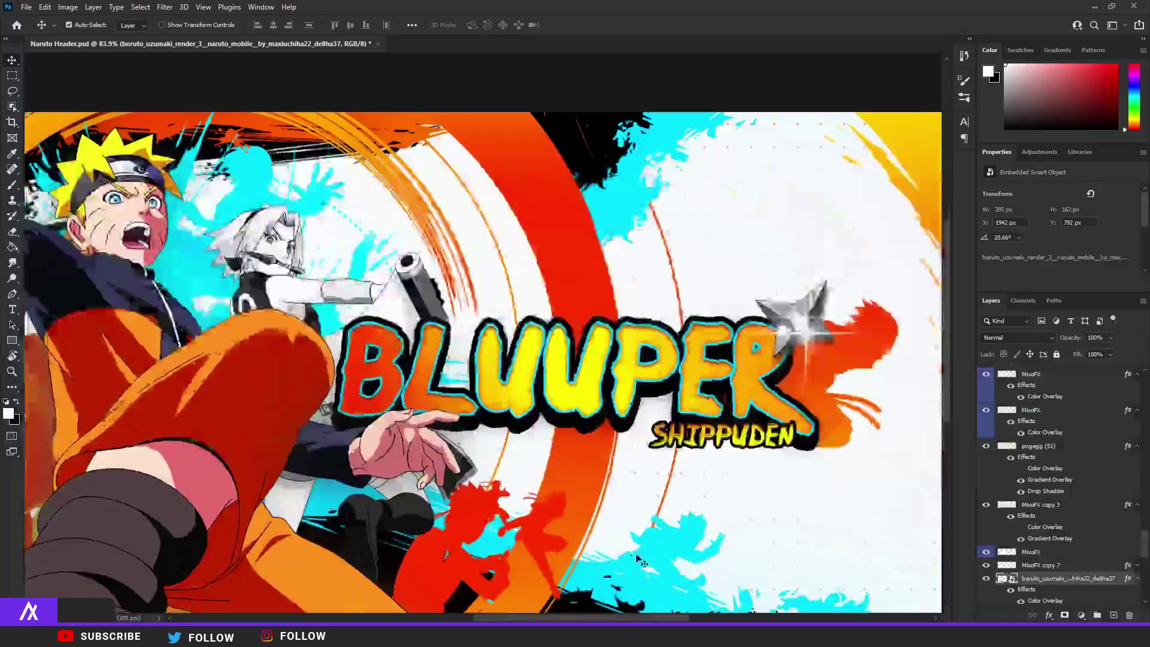
key(ctrl+t)
drag(746, 500, 703, 542)
key(Return)
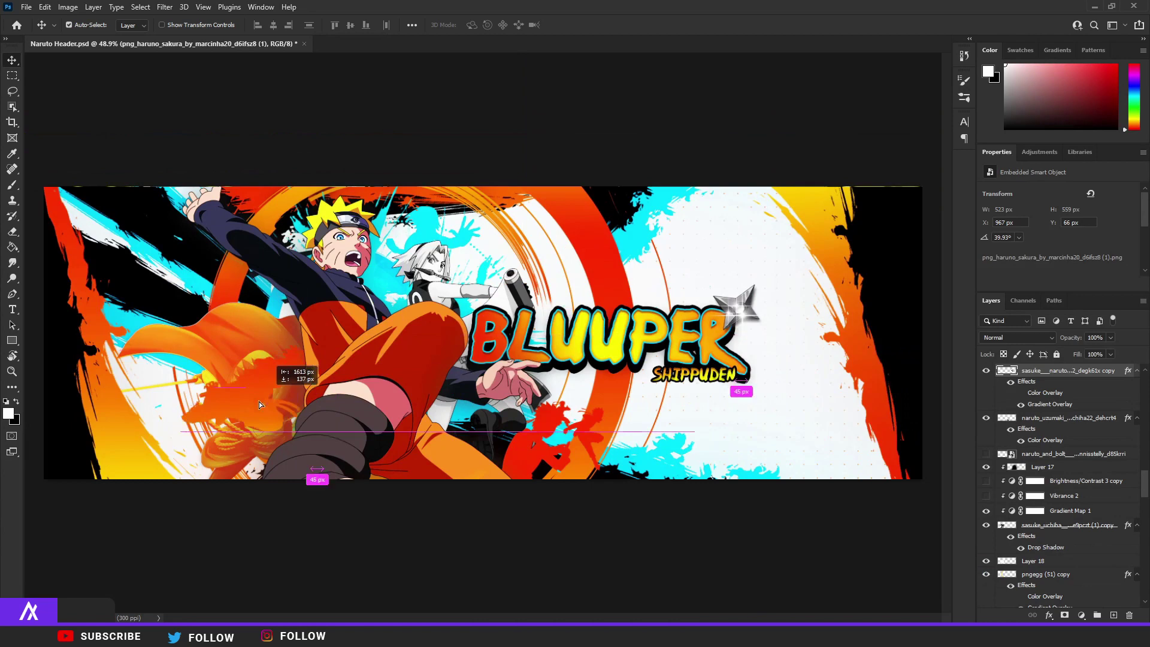
- Move the Sasuke and Naruto silhouette to the lower left beside the orange Sasuke render, flip it horizontally and rotate it
click(220, 415)
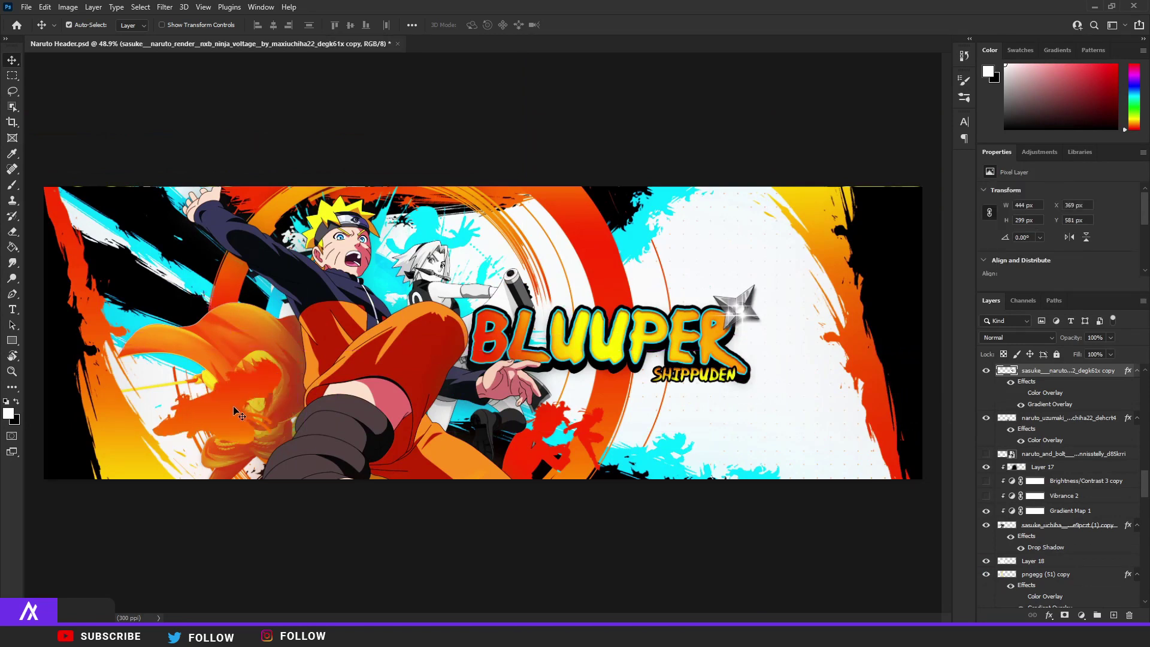
key(ctrl+t)
right_click(220, 415)
click(269, 399)
drag(242, 412, 227, 443)
drag(270, 479, 246, 494)
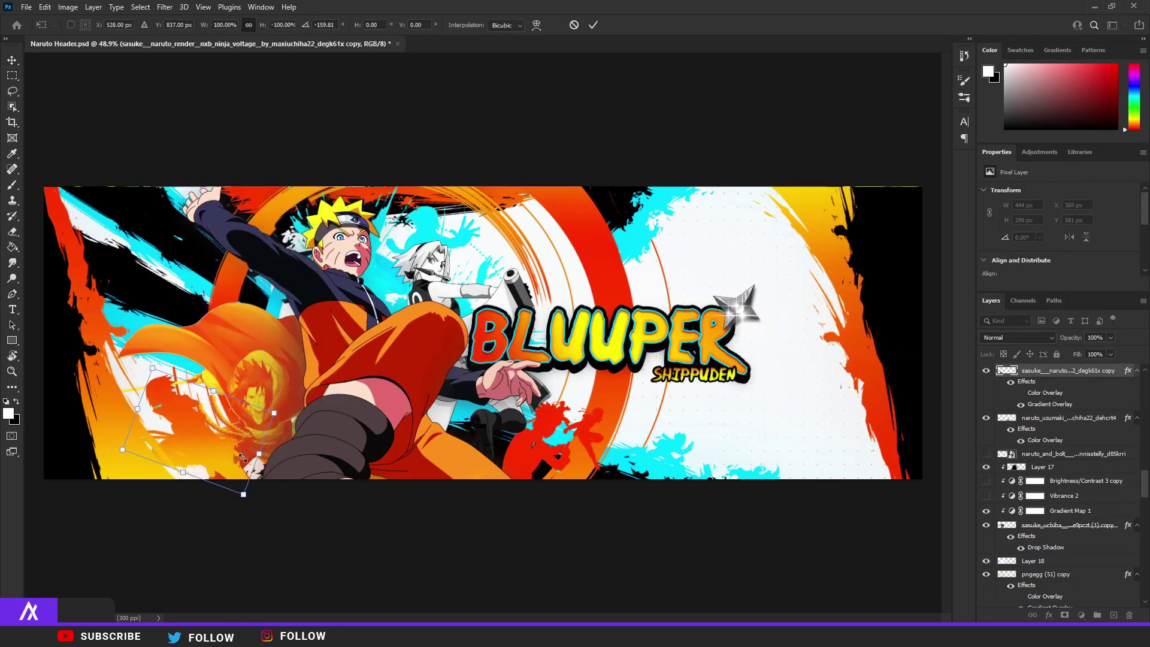
drag(233, 451, 259, 469)
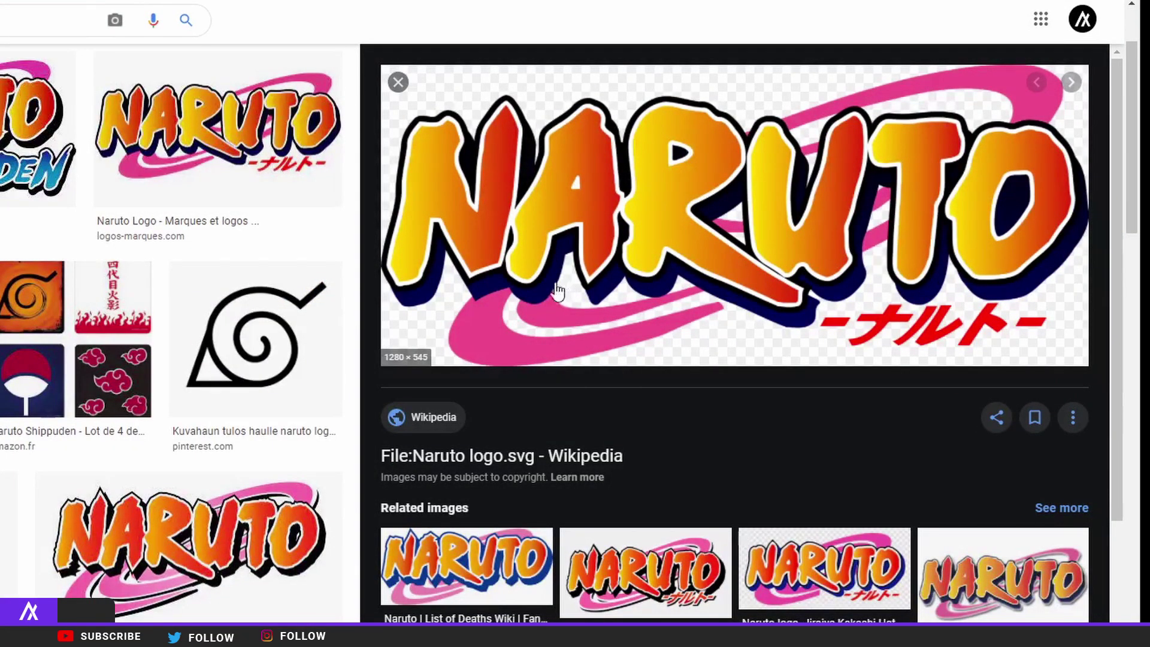
- Copy the Wikipedia Naruto logo image from the browser and paste it into Naruto Header.psd in Photoshop
right_click(565, 263)
click(624, 478)
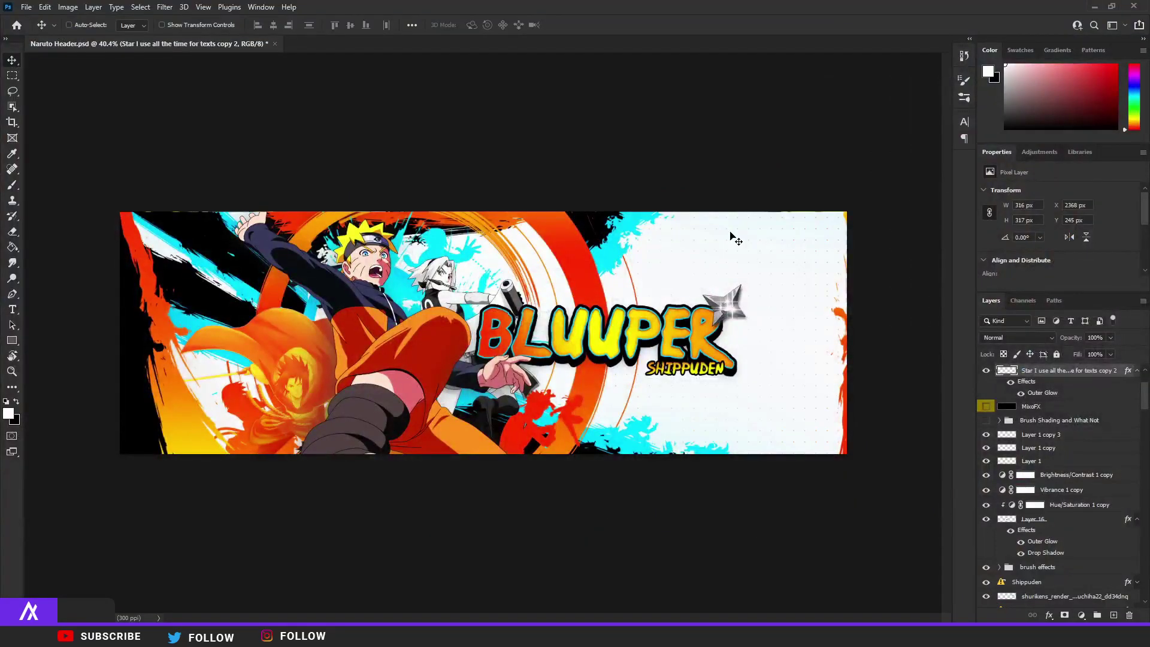
key(ctrl+v)
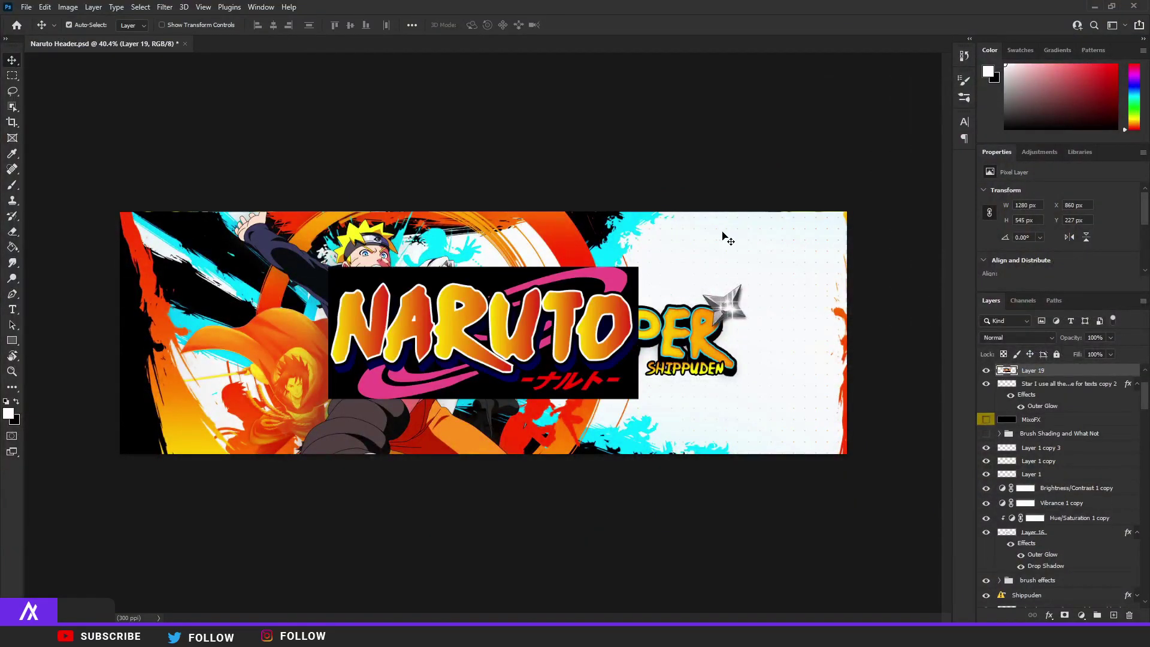
scroll(347, 314, up, 3)
scroll(347, 315, down, 3)
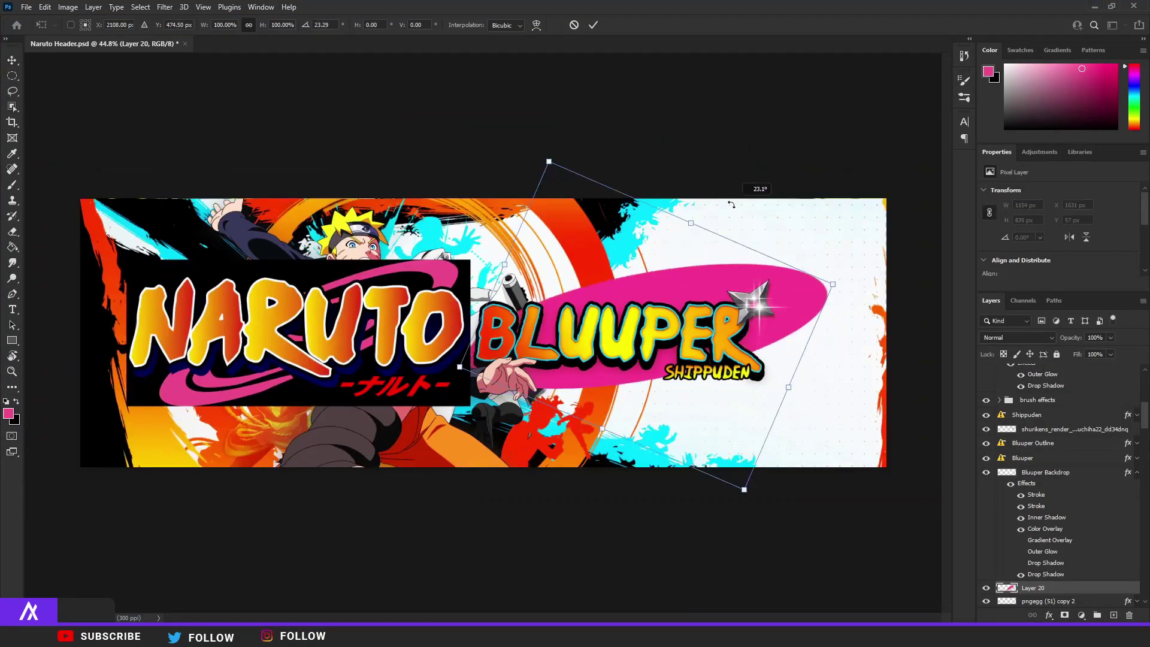
- Rotate the pink ellipse behind the BLUUPER lettering about 23 degrees and skew its inner copy to shape a swoosh
drag(654, 330, 662, 335)
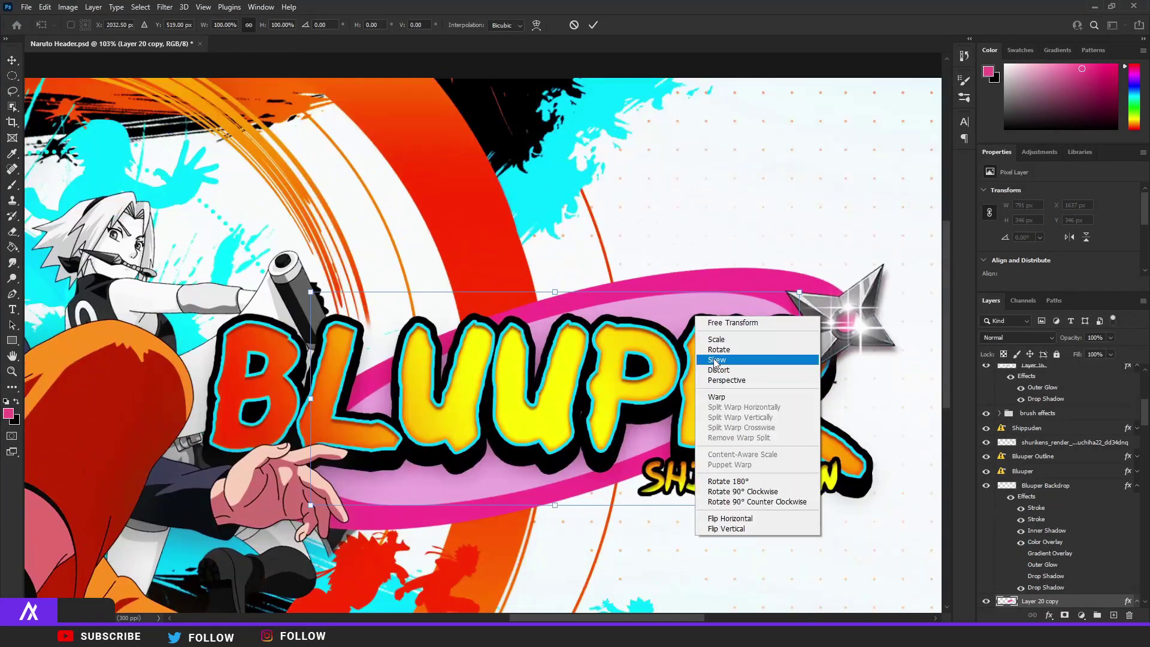
click(749, 359)
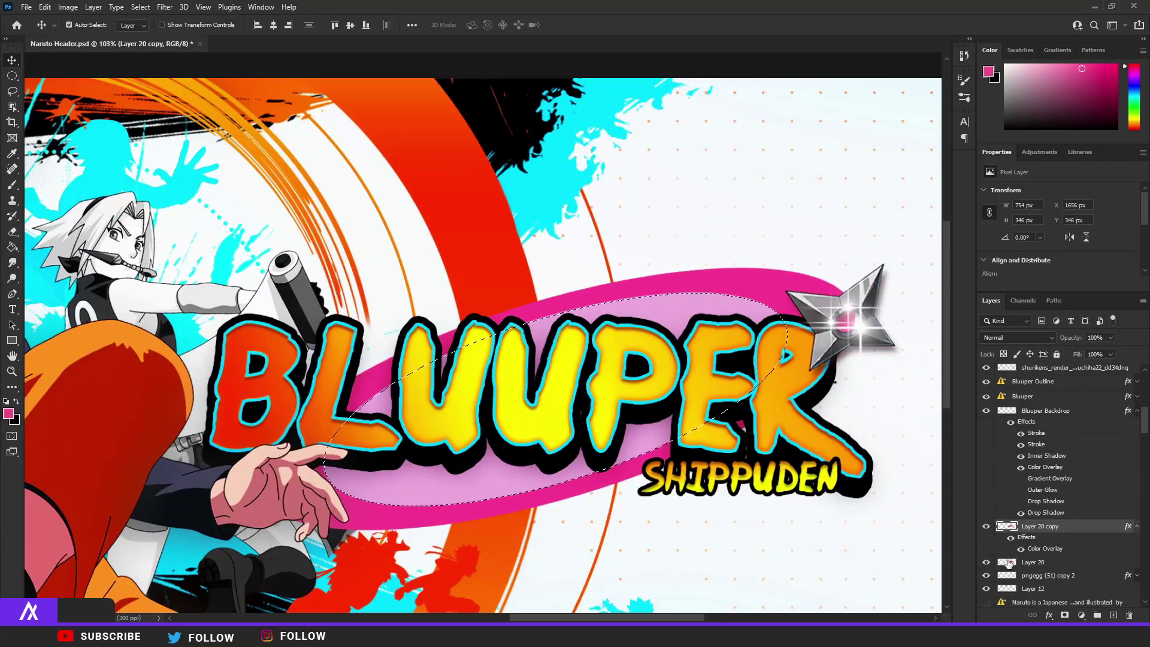
drag(764, 318, 717, 328)
key(Return)
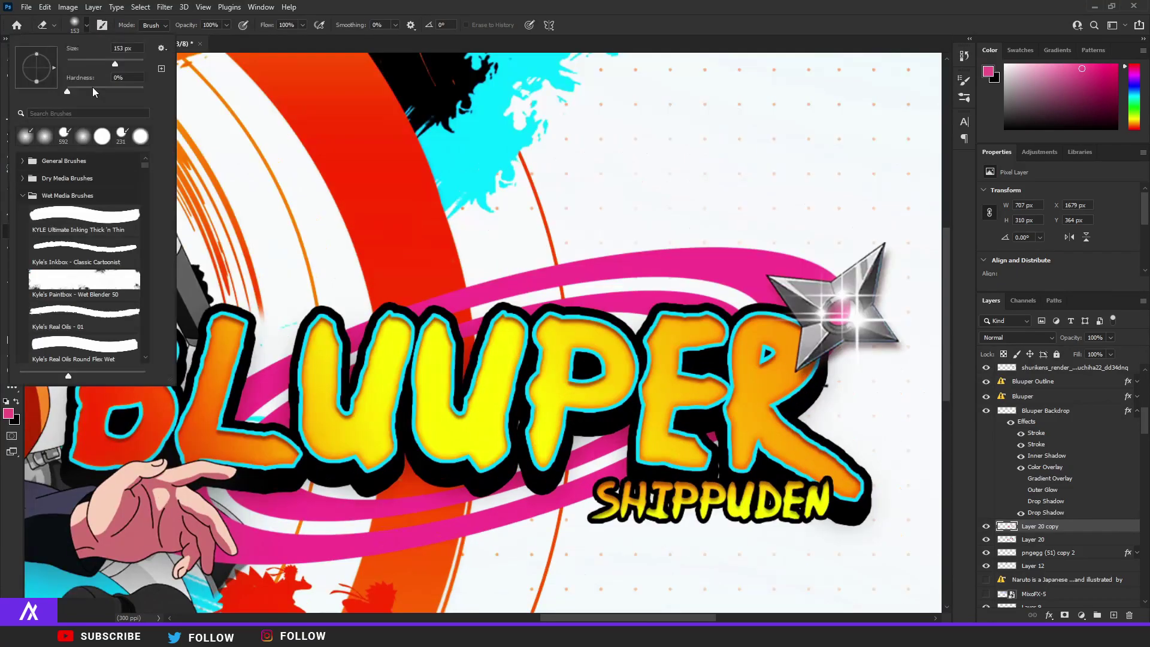
scroll(421, 415, up, 3)
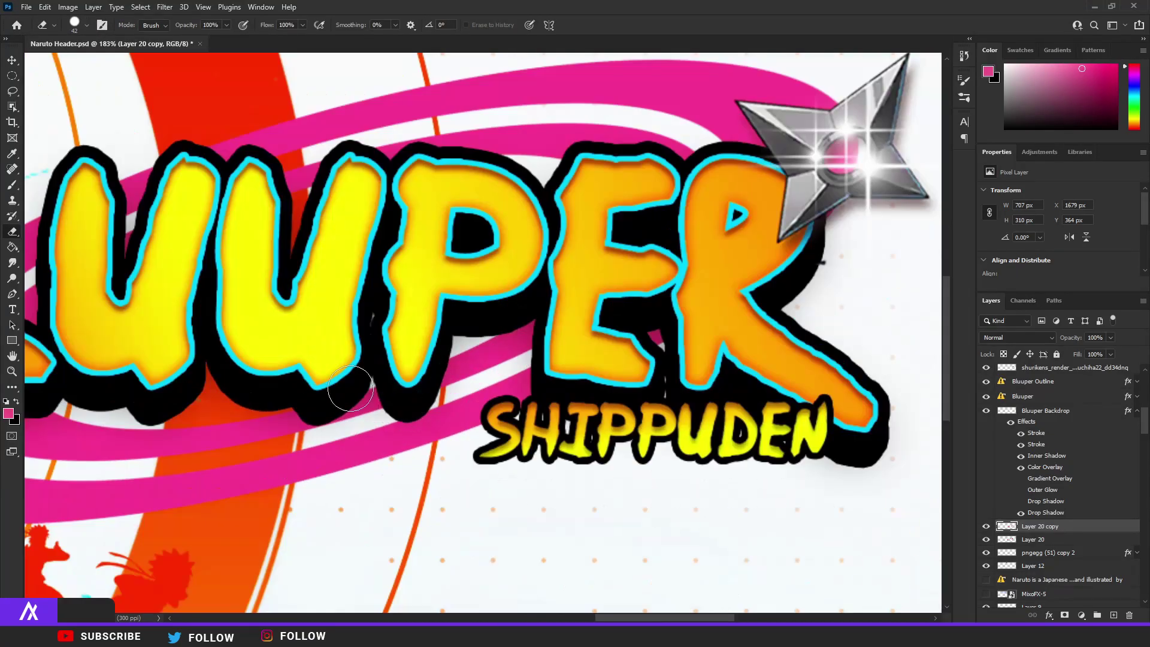
key(alt+bracketleft)
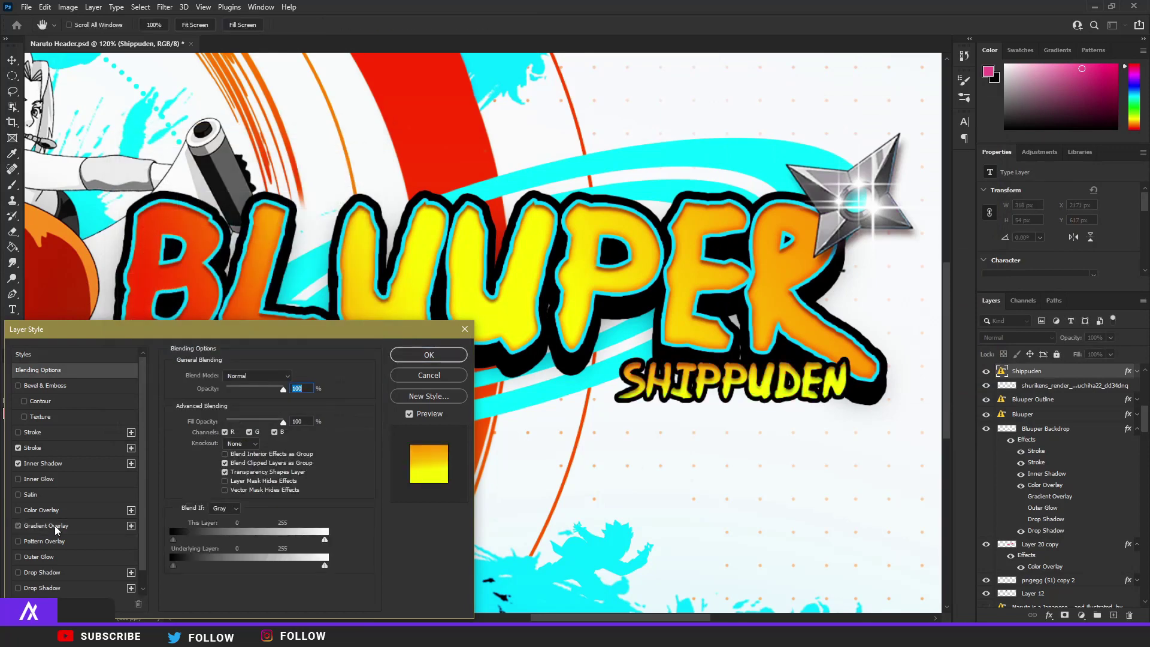
- Change the Gradient Overlay of the Shippuden text to a cyan gradient
click(56, 527)
click(248, 402)
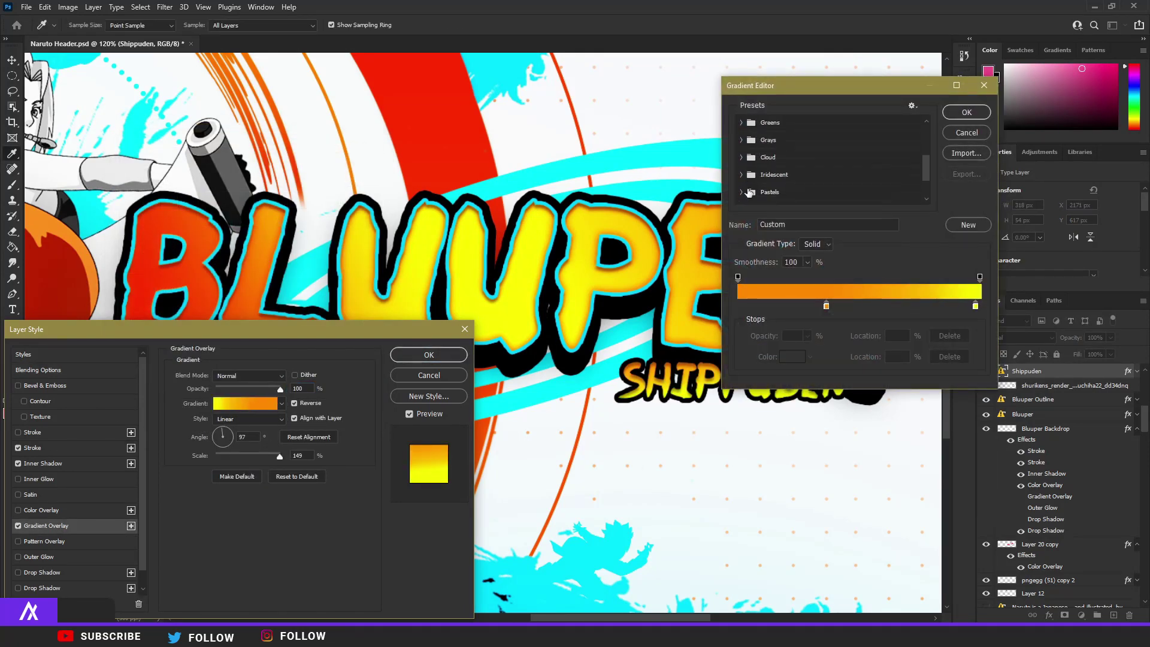
click(742, 148)
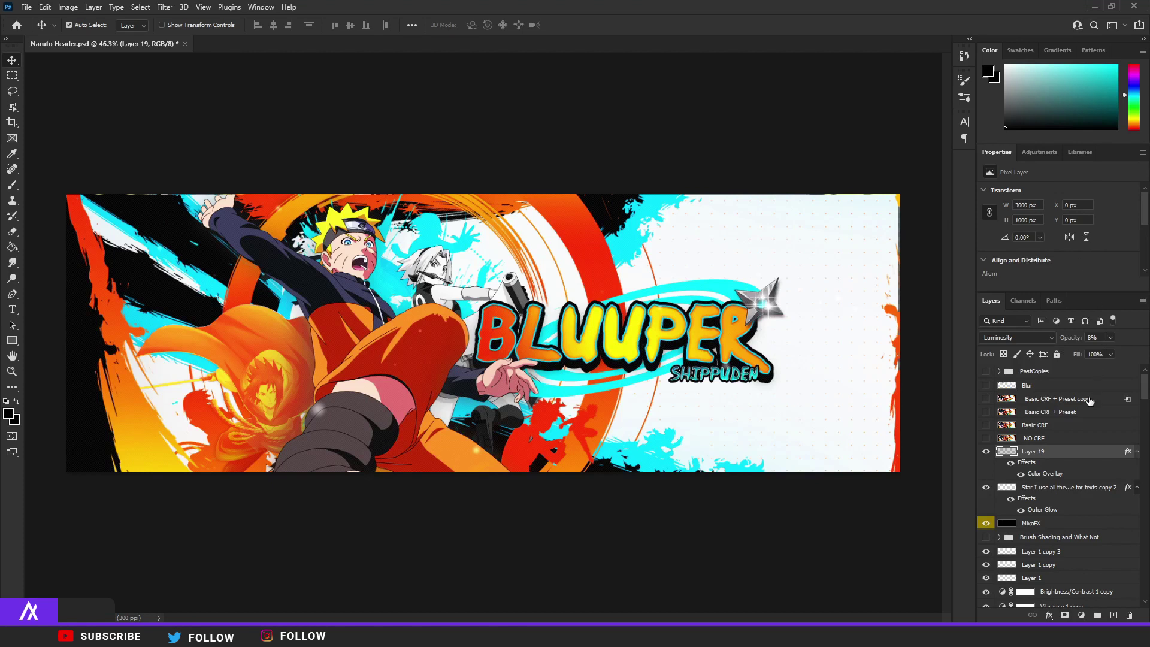
- Duplicate all layers from the PastCopies group to the bottom of the stack and merge the copies
click(1055, 372)
scroll(1054, 540, down, 10)
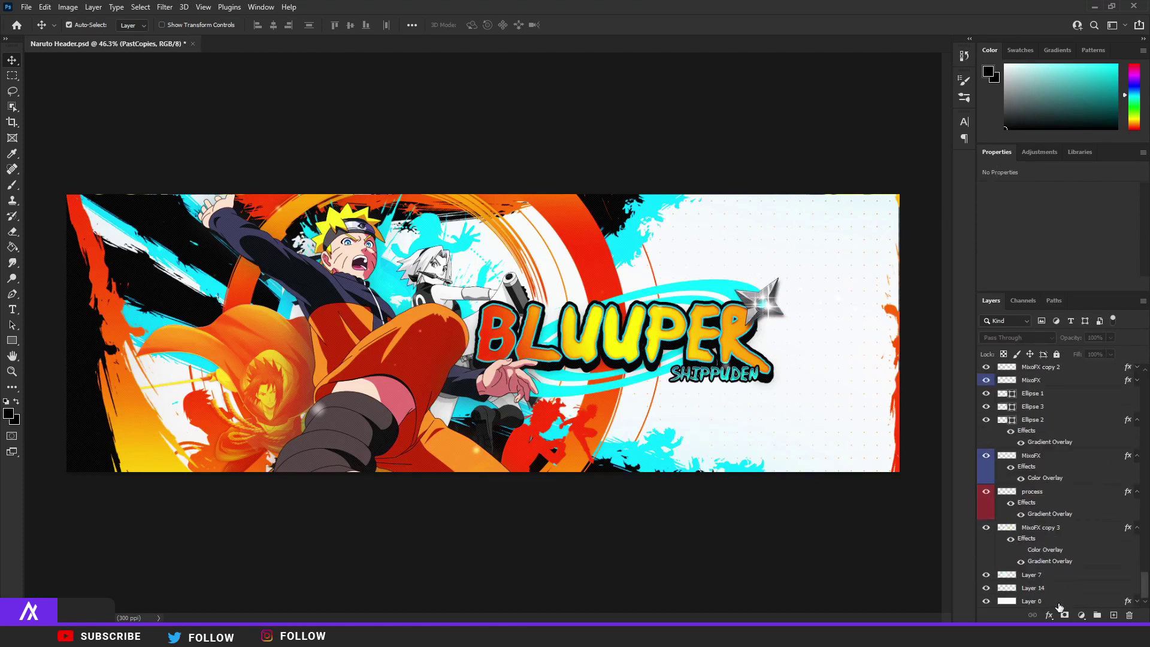
shift+click(1078, 589)
scroll(1078, 588, up, 10)
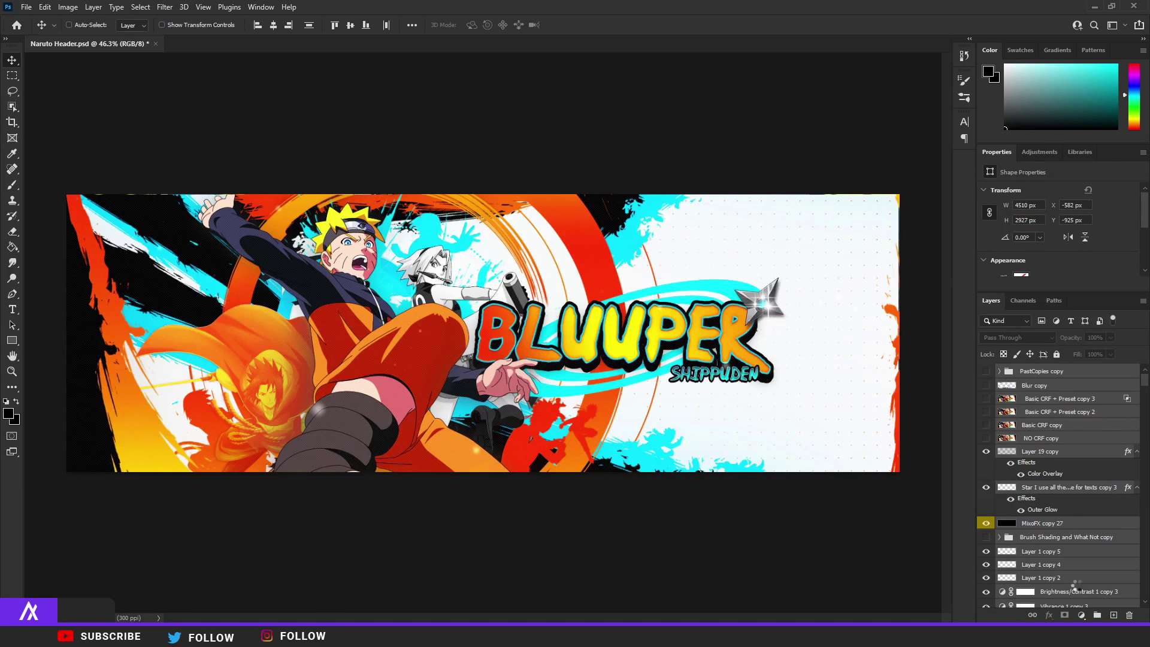
- Cut the banner area of the merged layer onto a new layer and delete the leftover PastCopies copy layer
click(12, 76)
scroll(899, 475, down, 2)
drag(898, 475, 169, 226)
right_click(321, 290)
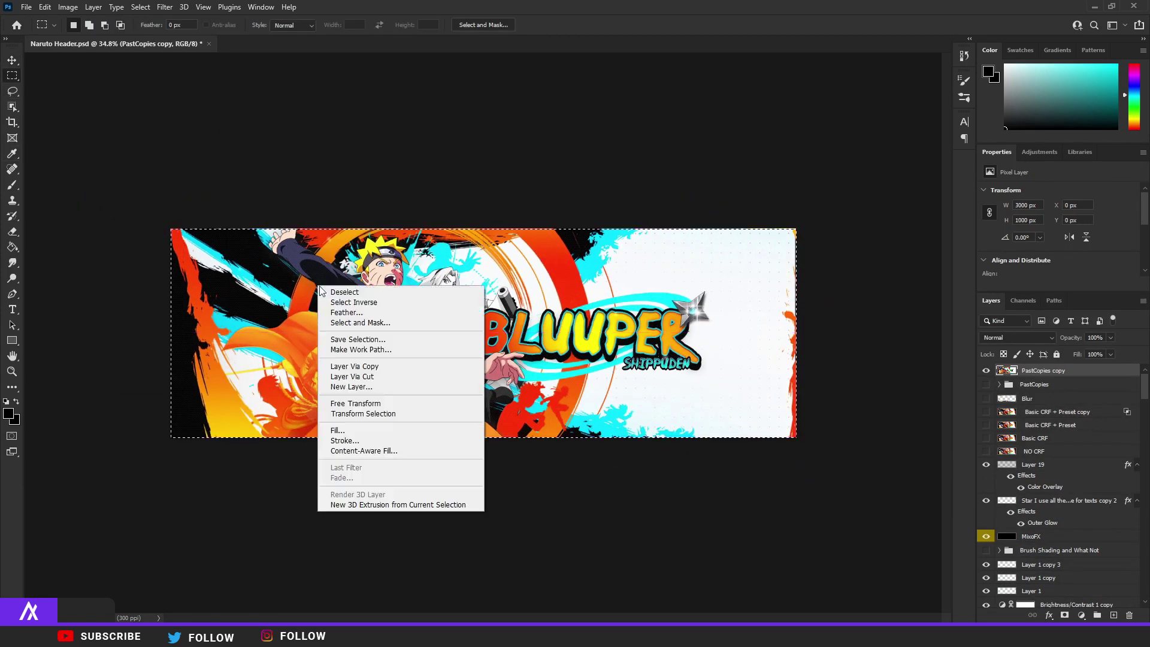
click(377, 376)
click(1030, 386)
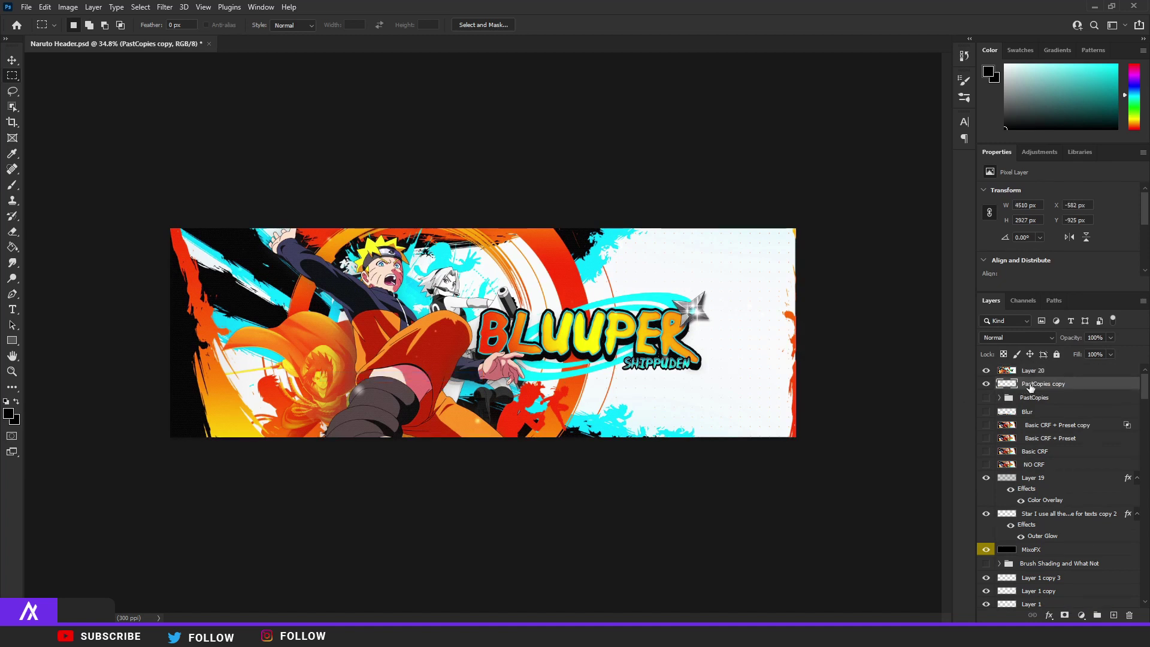
key(Delete)
- Duplicate the merged banner layer and apply a Gaussian Blur with a 3.1 px radius to the copy
key(ctrl+j)
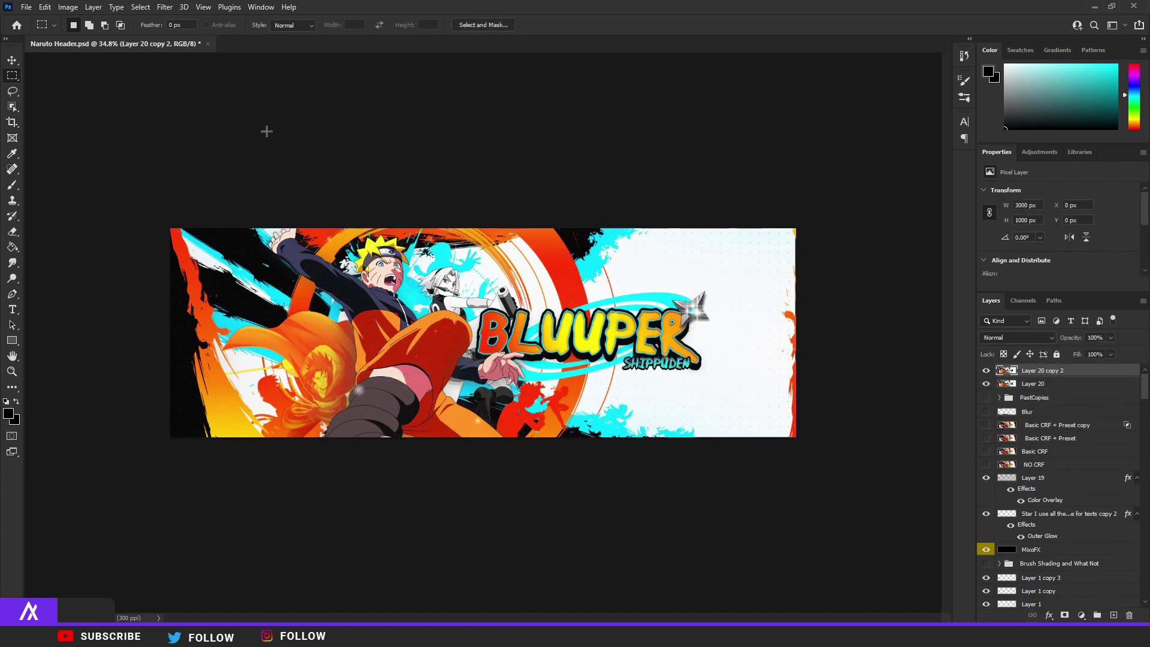
click(173, 9)
mouse_move(197, 154)
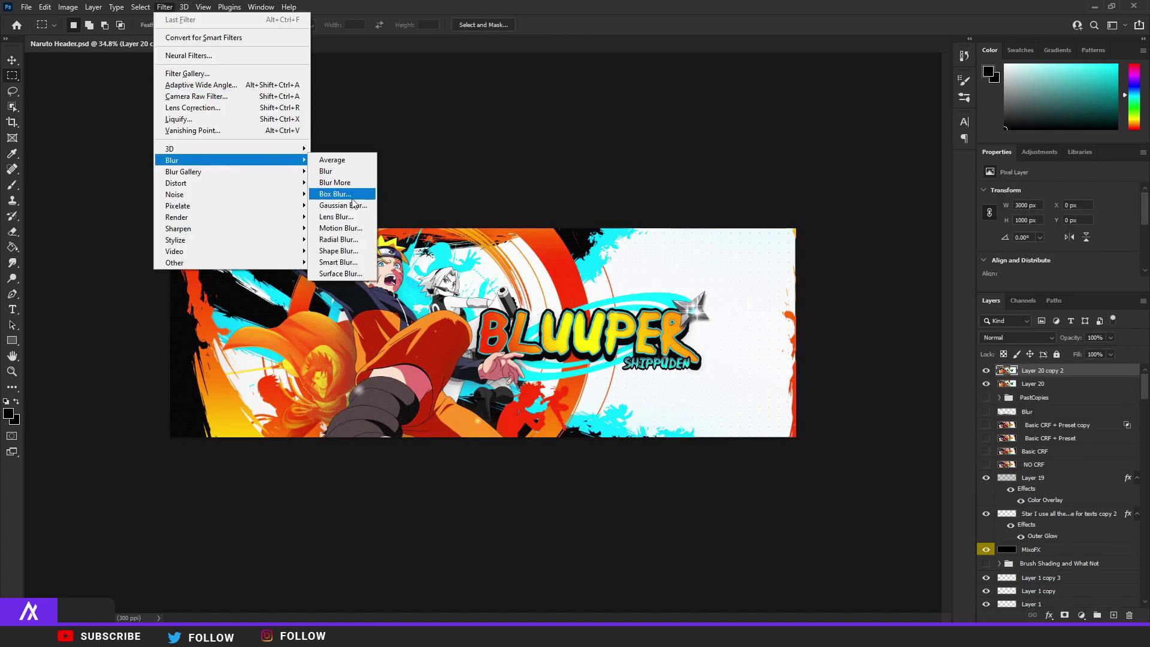
click(342, 205)
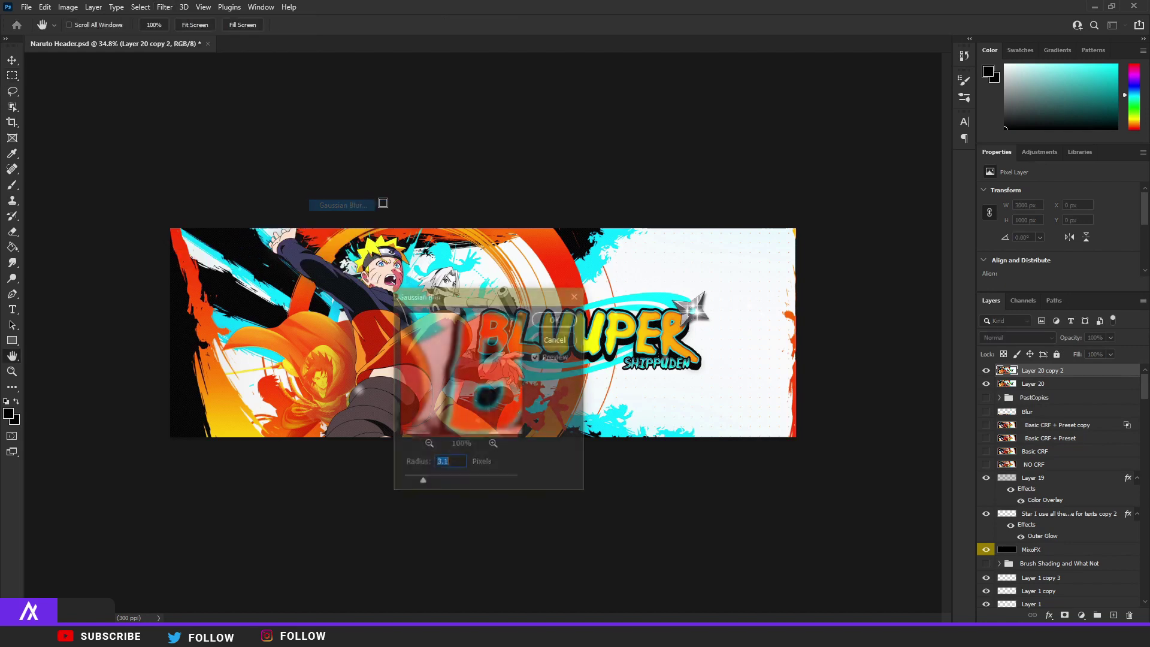
click(554, 319)
- Erase the blurred copy over the main render and BLUUPER logo with an Eraser about 875 px wide
key(m)
click(13, 230)
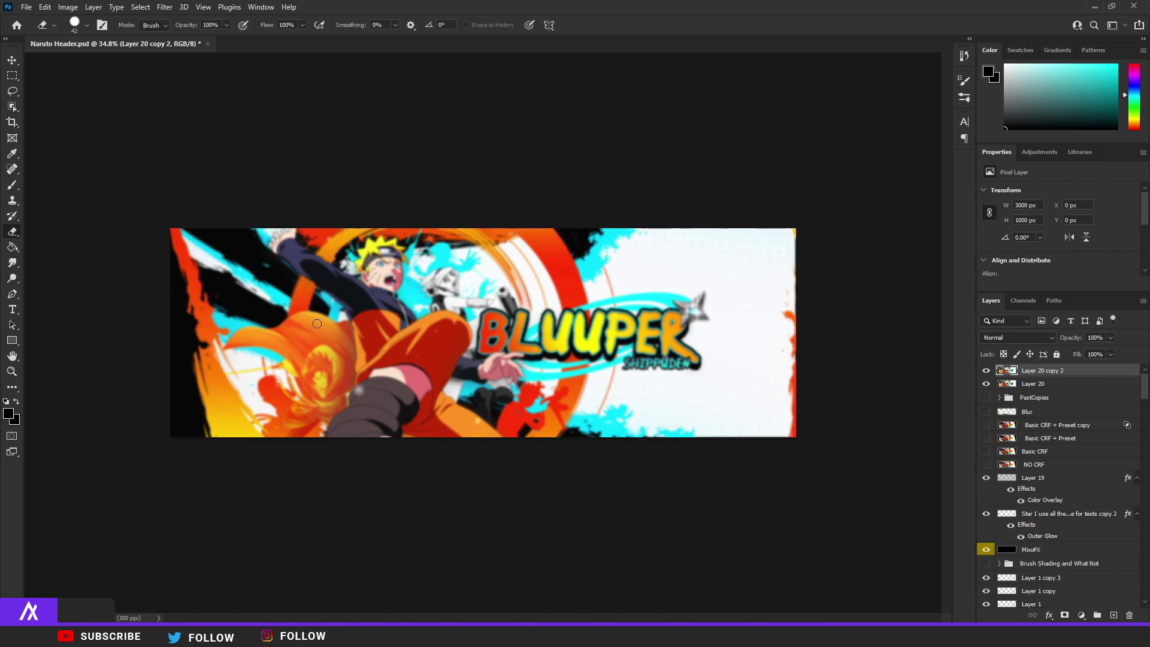
alt+right_click(244, 204)
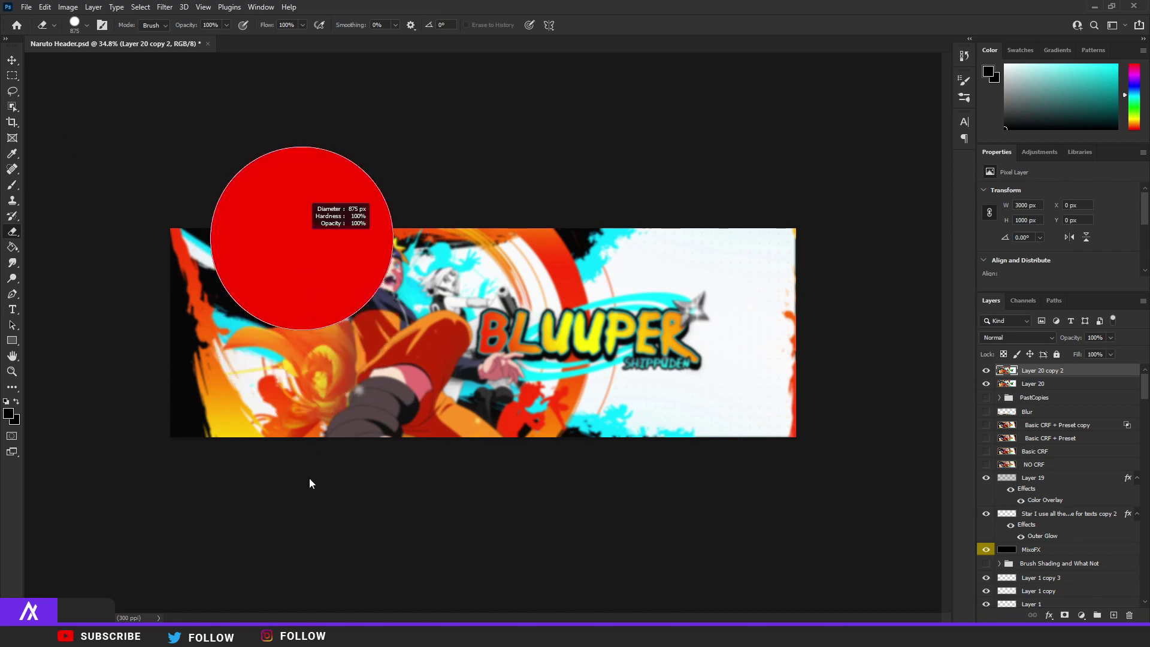
mouse_move(304, 216)
mouse_down()
mouse_move(263, 330)
mouse_move(359, 275)
mouse_move(515, 335)
mouse_up()
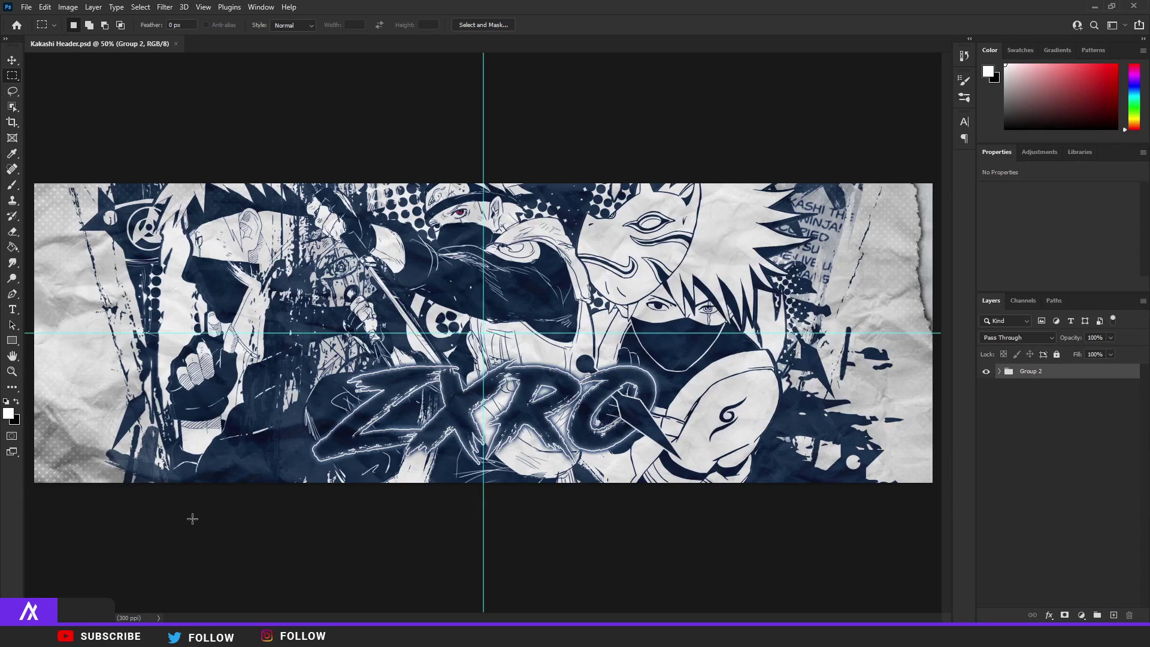
- In the Kakashi header, hide Group 2's overlay layers except Gradient Map 2 copy, plus Kunai copy 2 and the three Zxro layers
click(999, 371)
click(987, 412)
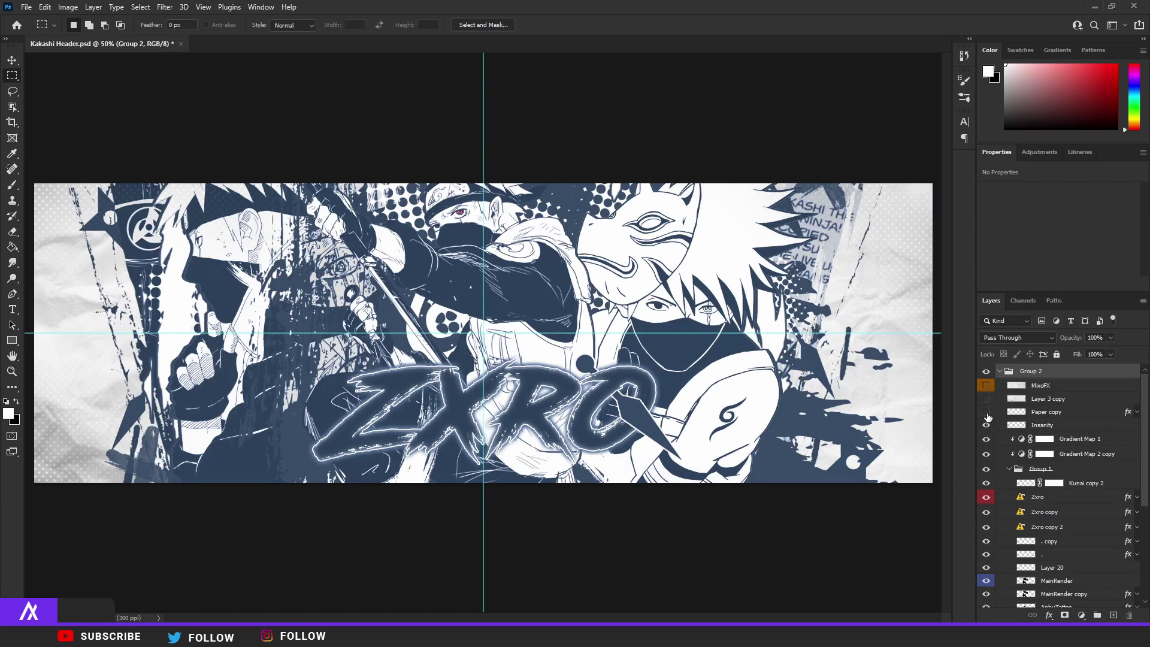
drag(987, 416, 987, 426)
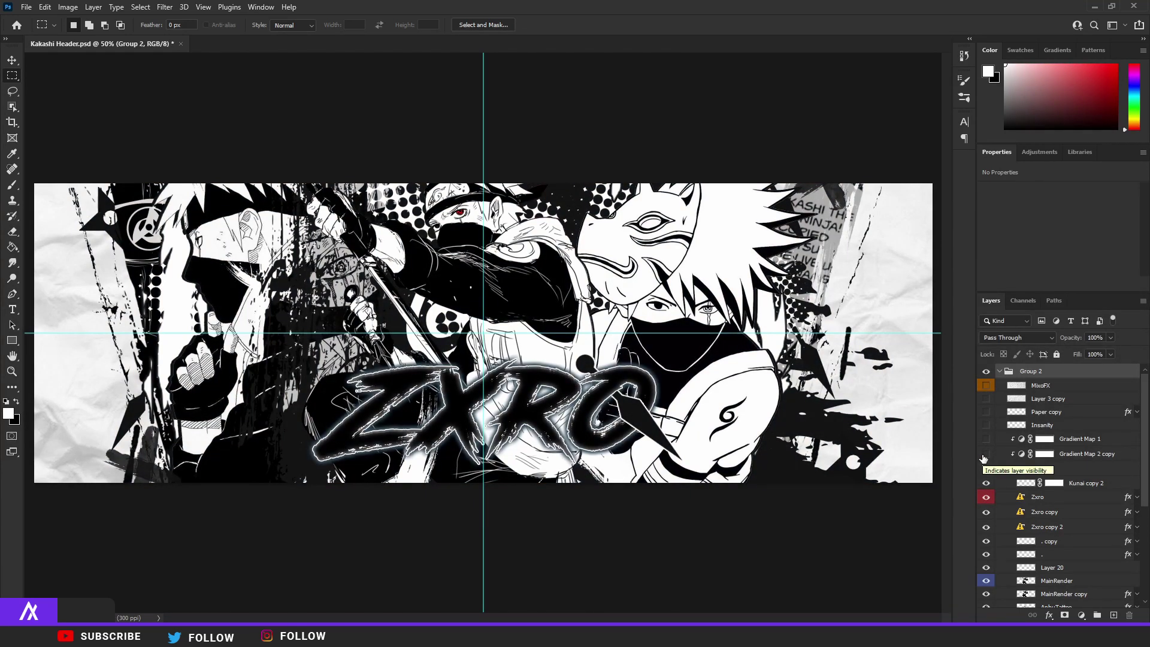
click(985, 454)
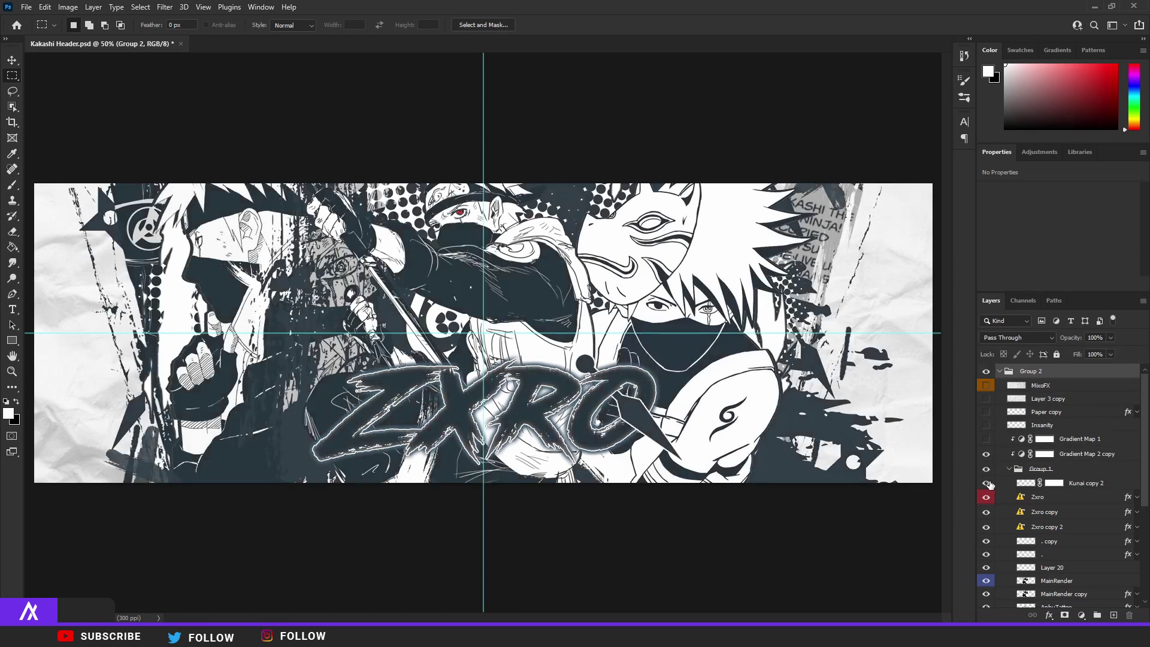
drag(986, 483, 986, 526)
scroll(991, 499, down, 2)
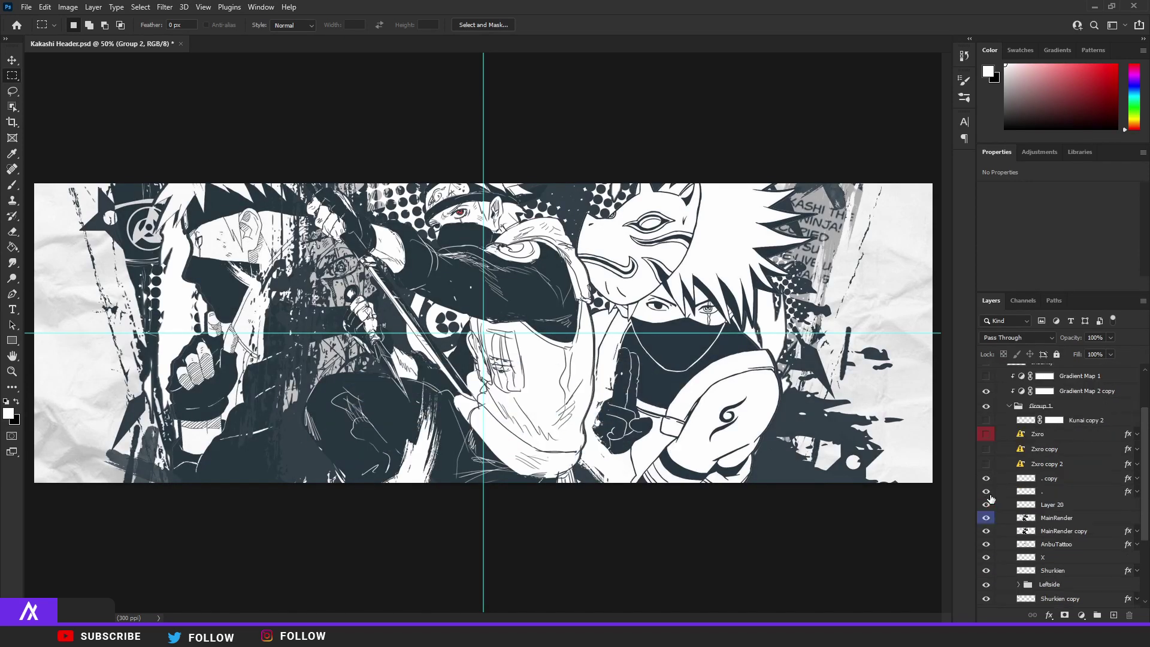
- Scale the MainRender character down to about 835 × 1069 px and reposition it near the banner's centre
key(v)
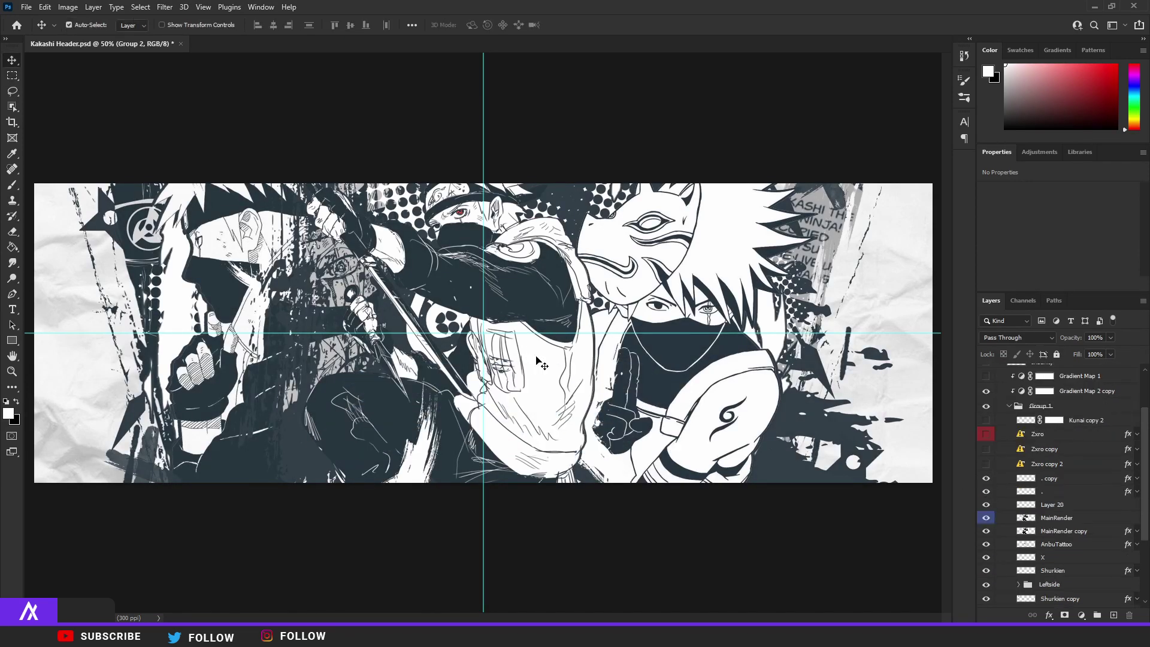
mouse_move(547, 358)
mouse_down()
mouse_move(571, 381)
mouse_move(551, 363)
mouse_up()
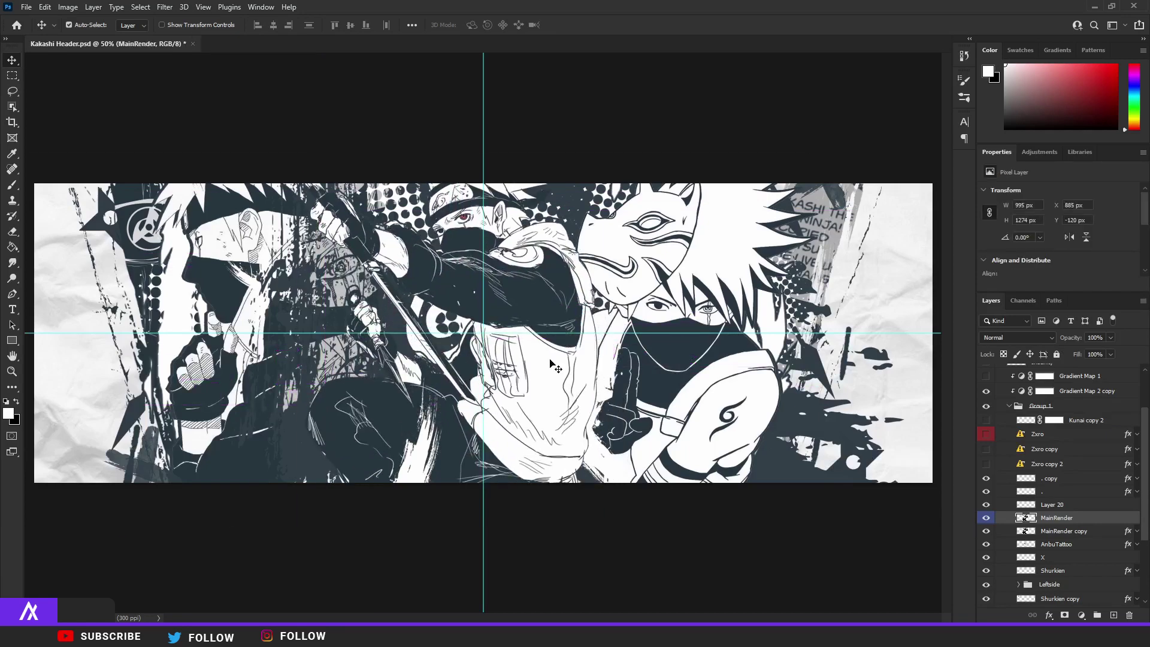
key(ctrl+t)
drag(597, 148, 573, 176)
drag(511, 233, 514, 239)
key(Return)
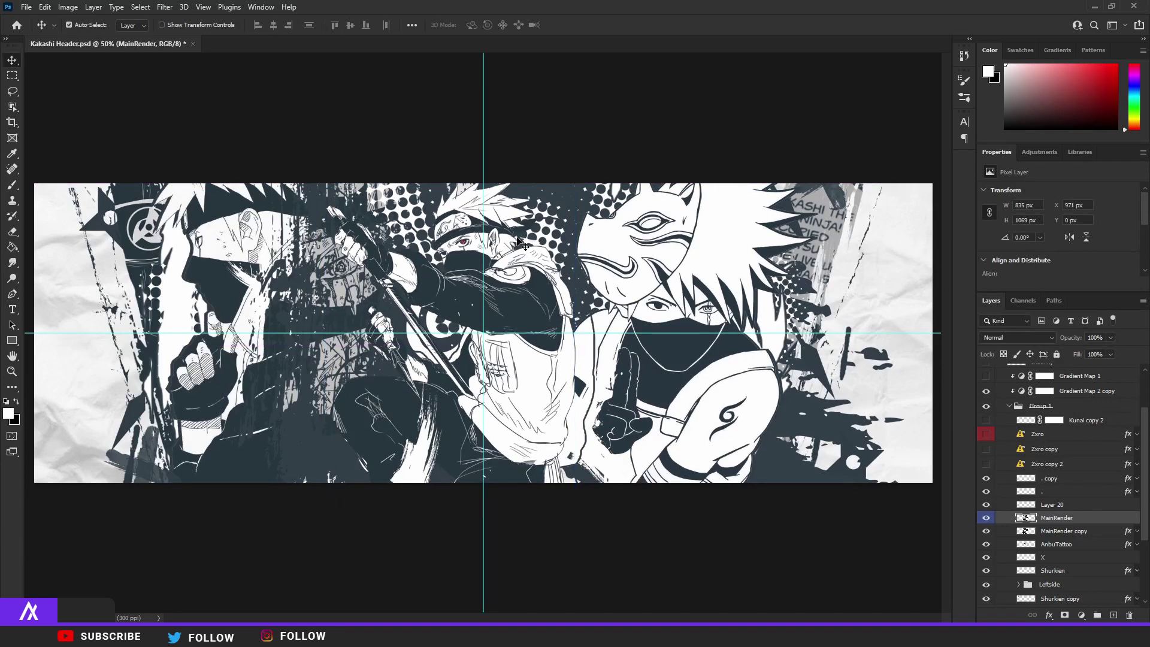
- Scale the masked Render in the Rightside group down to about 865 × 857 px
click(699, 301)
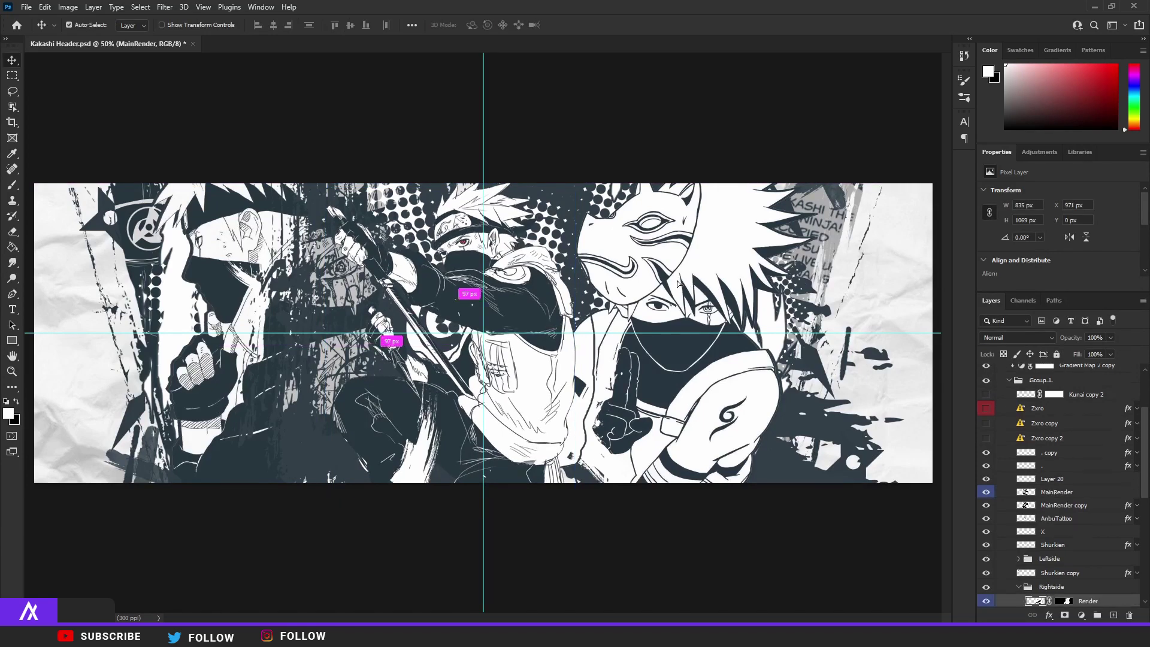
key(ctrl+t)
drag(800, 161, 736, 226)
- Move MainRender about 23 px right and enlarge it to 107.66%, and shift the masked render slightly right
drag(542, 308, 543, 308)
click(1056, 492)
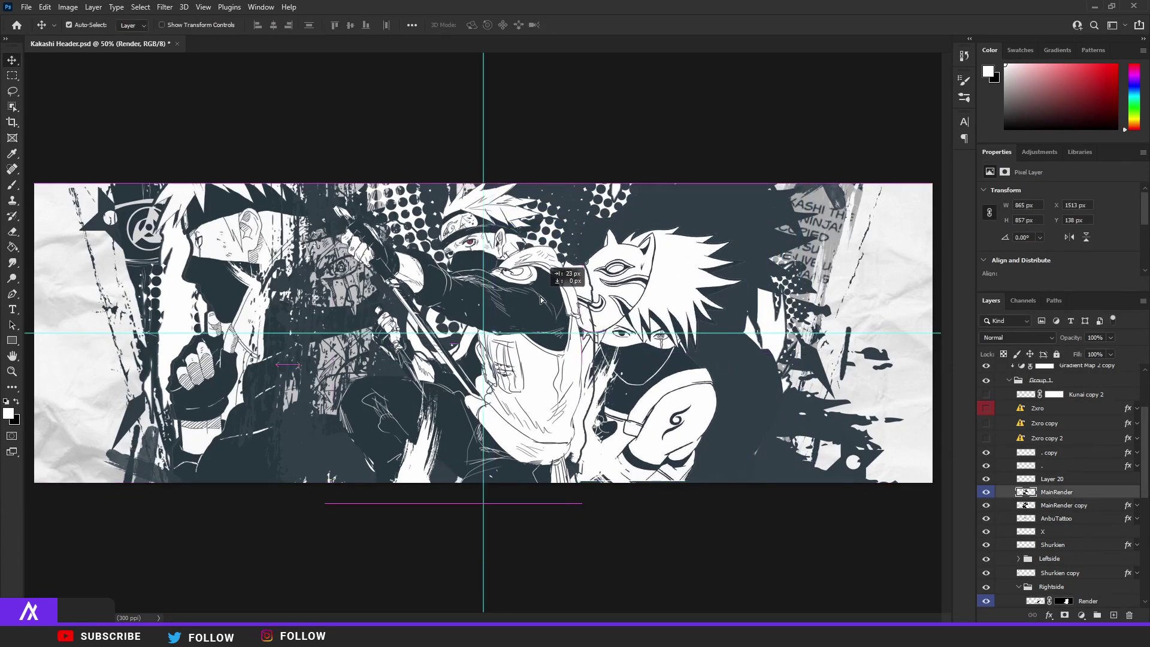
key(ctrl+t)
drag(592, 187, 601, 177)
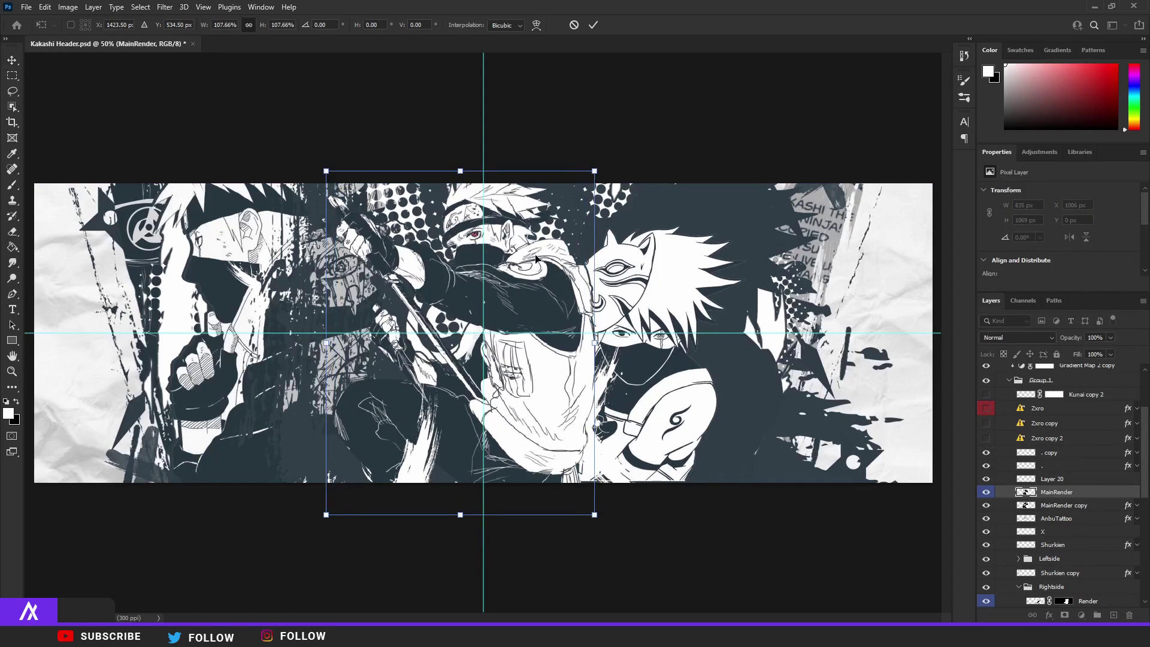
key(Return)
drag(640, 302, 656, 304)
drag(665, 307, 663, 308)
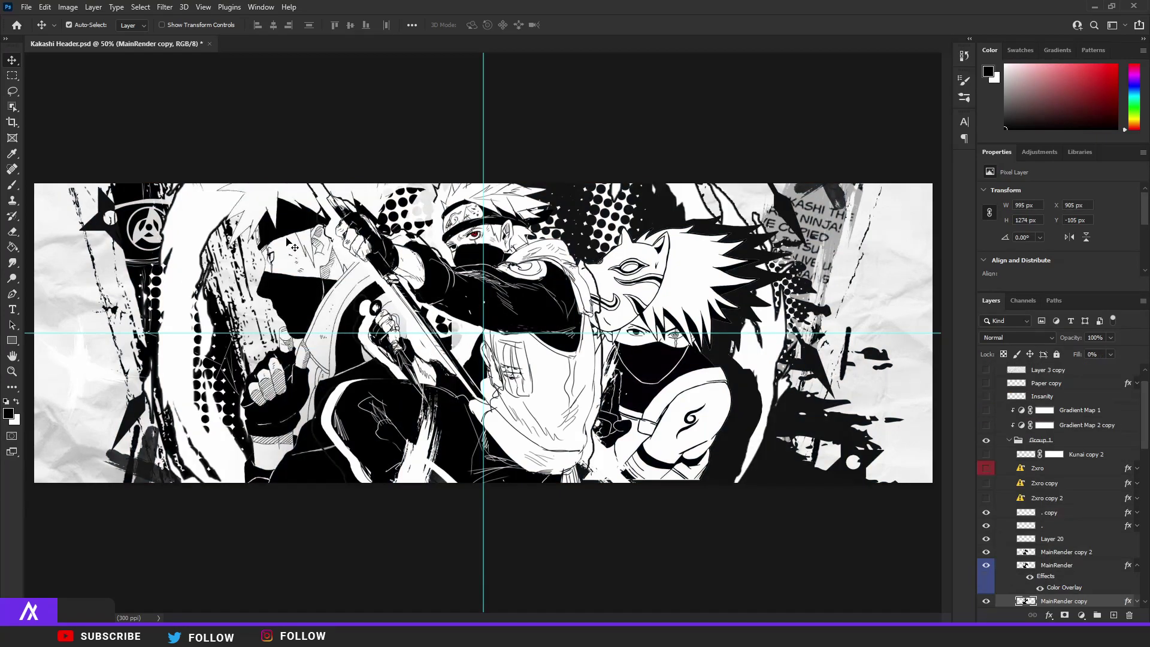
- Scale Layer 21 copy to 79.9% and rotate it -16.76 degrees behind the central character
scroll(435, 264, up, 5)
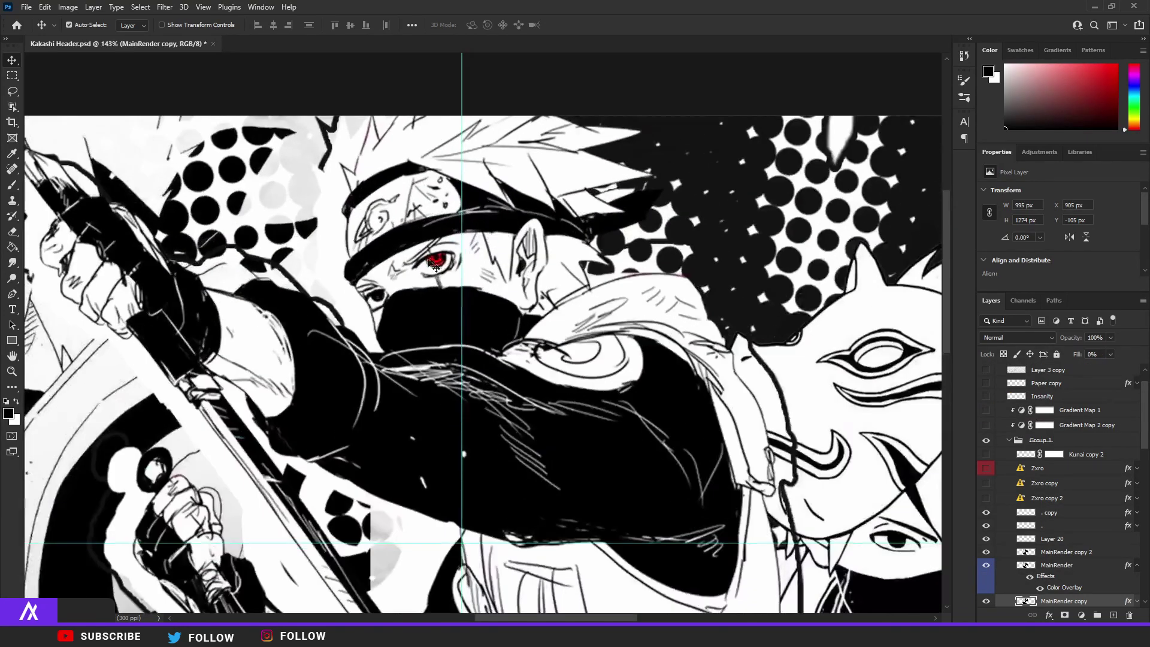
scroll(444, 273, down, 4)
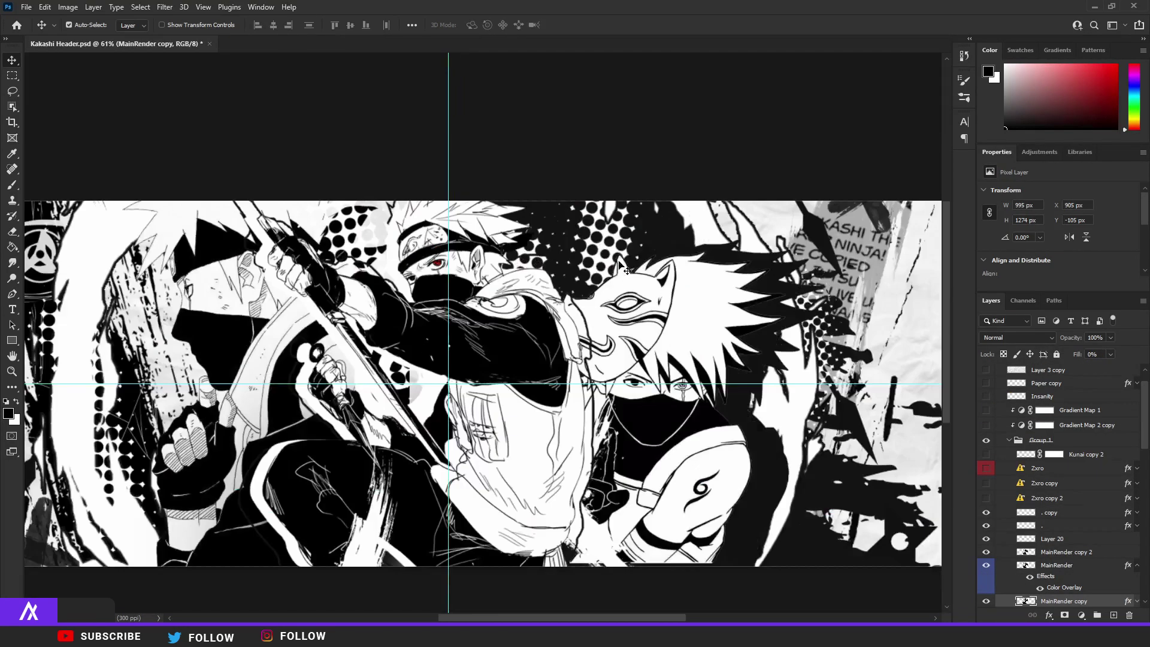
click(606, 236)
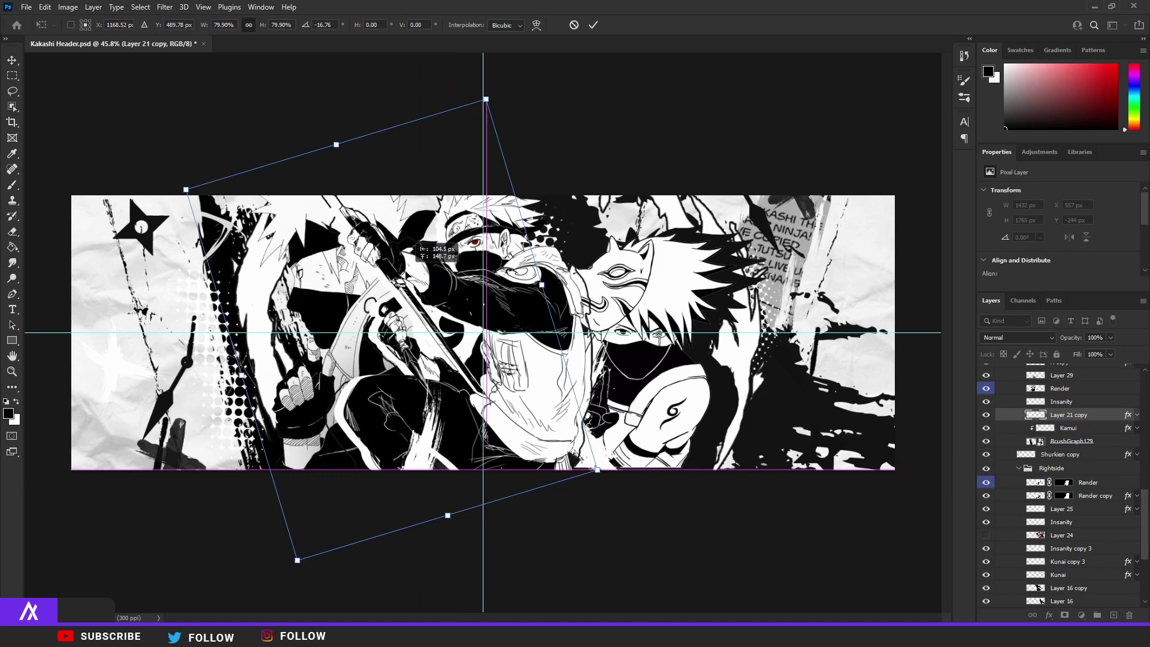
key(Return)
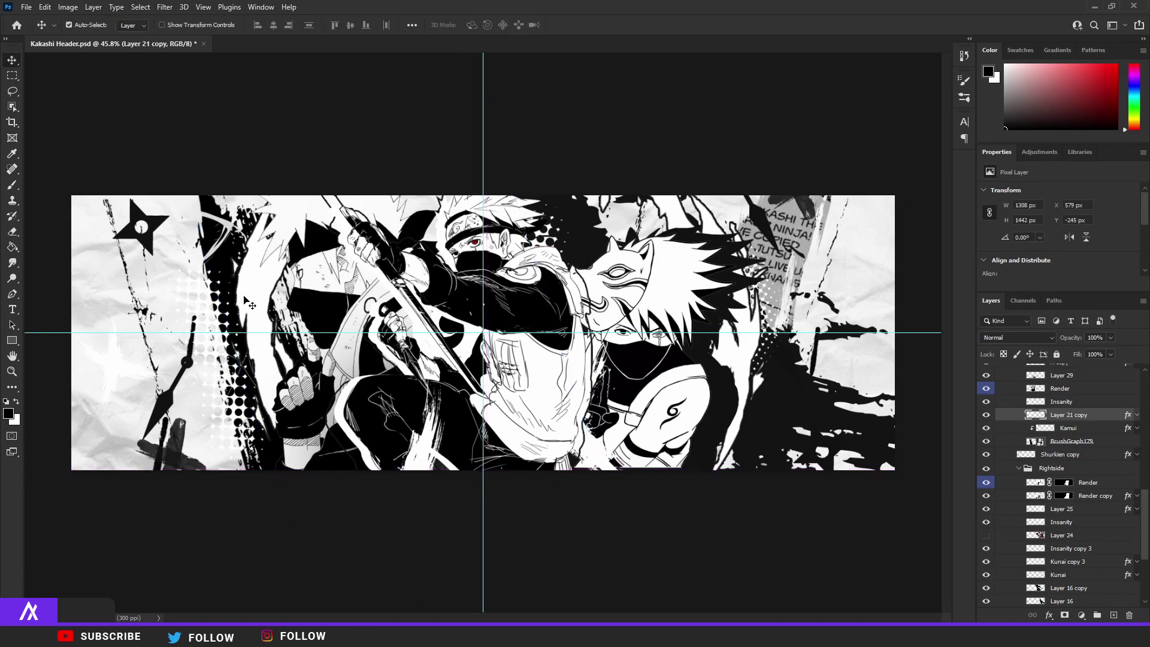
- Remove the white halftone dots and the kunai from the left part of the banner
scroll(184, 371, up, 6)
drag(180, 397, 396, 371)
drag(393, 220, 324, 248)
key(Delete)
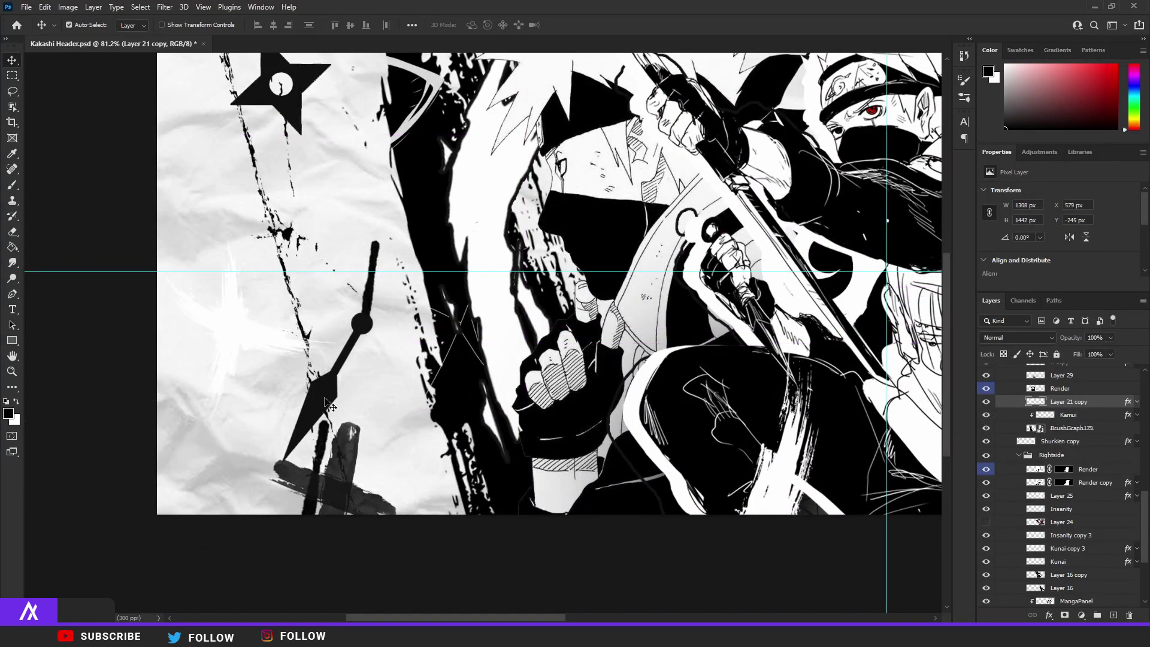
drag(325, 401, 308, 265)
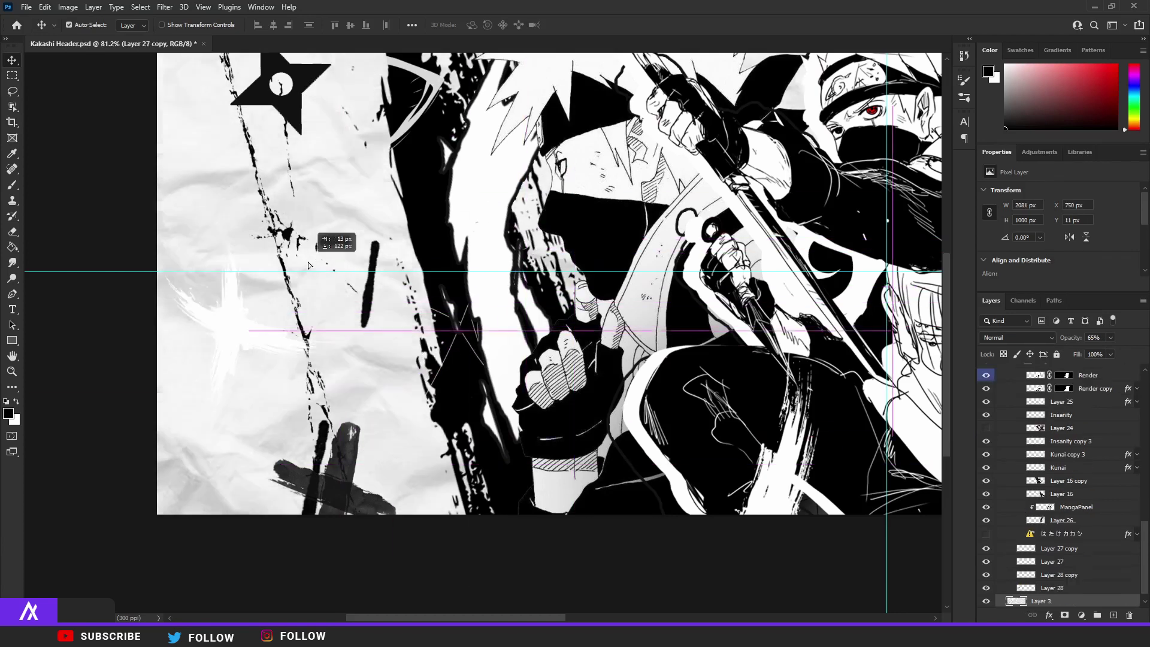
drag(309, 265, 308, 264)
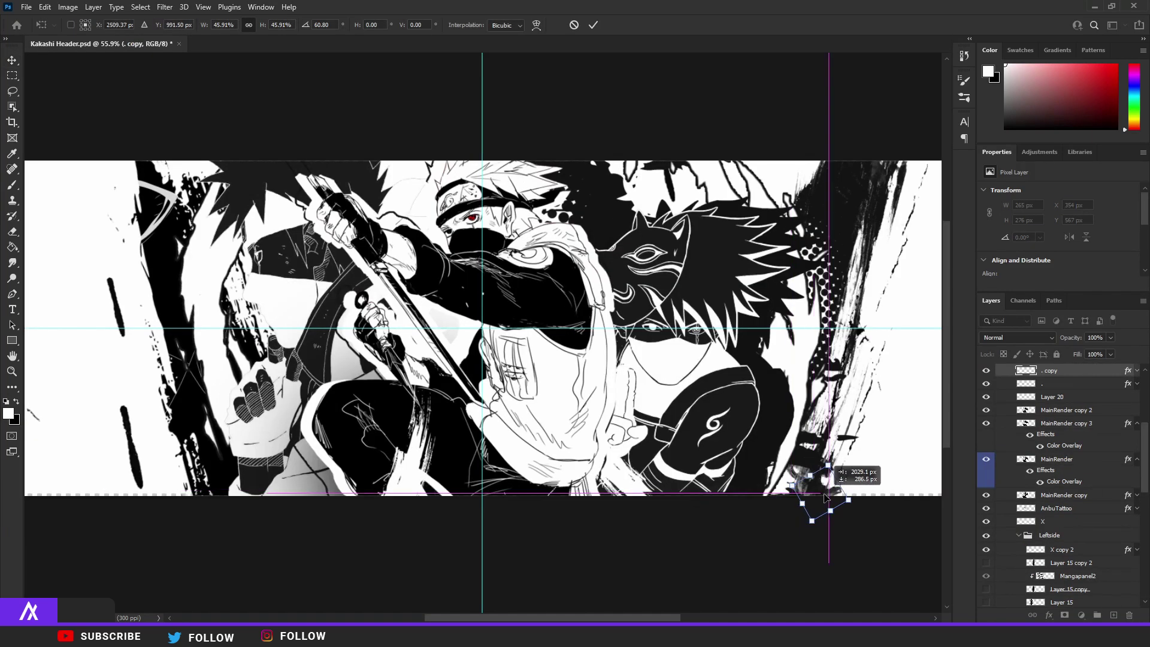
- Place the ". copy" cross mark, scaled to 45.91% and rotated 60.8 degrees, at the banner's upper right edge and hide the guides
drag(815, 491, 796, 164)
key(Return)
key(ctrl+minus)
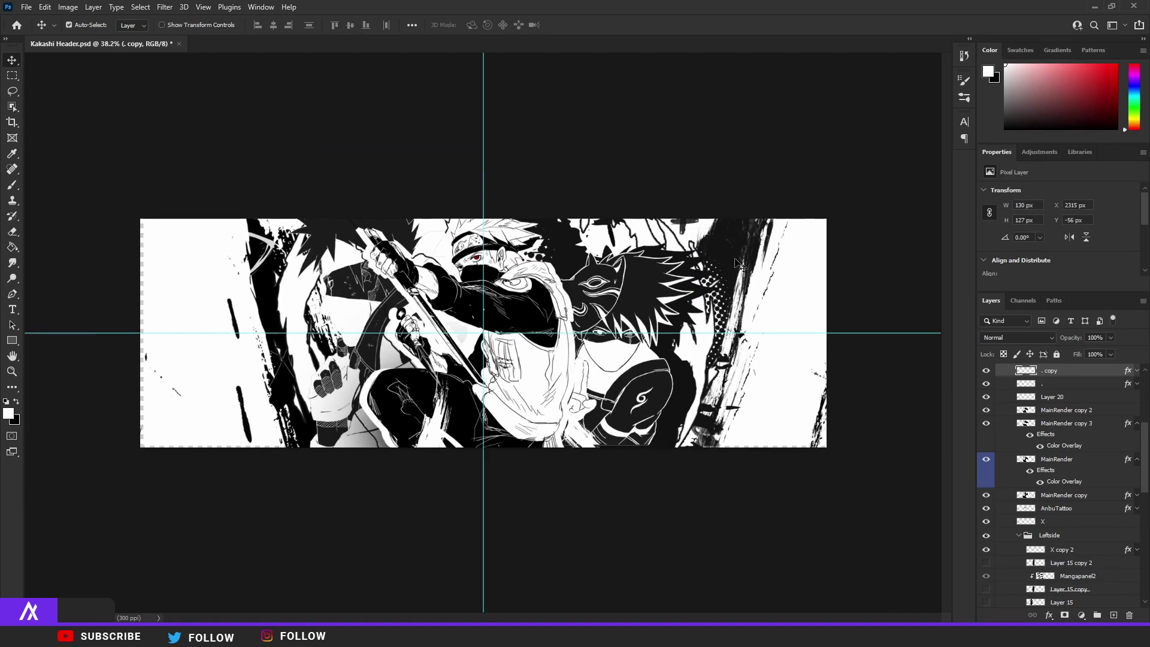
key(ctrl+semicolon)
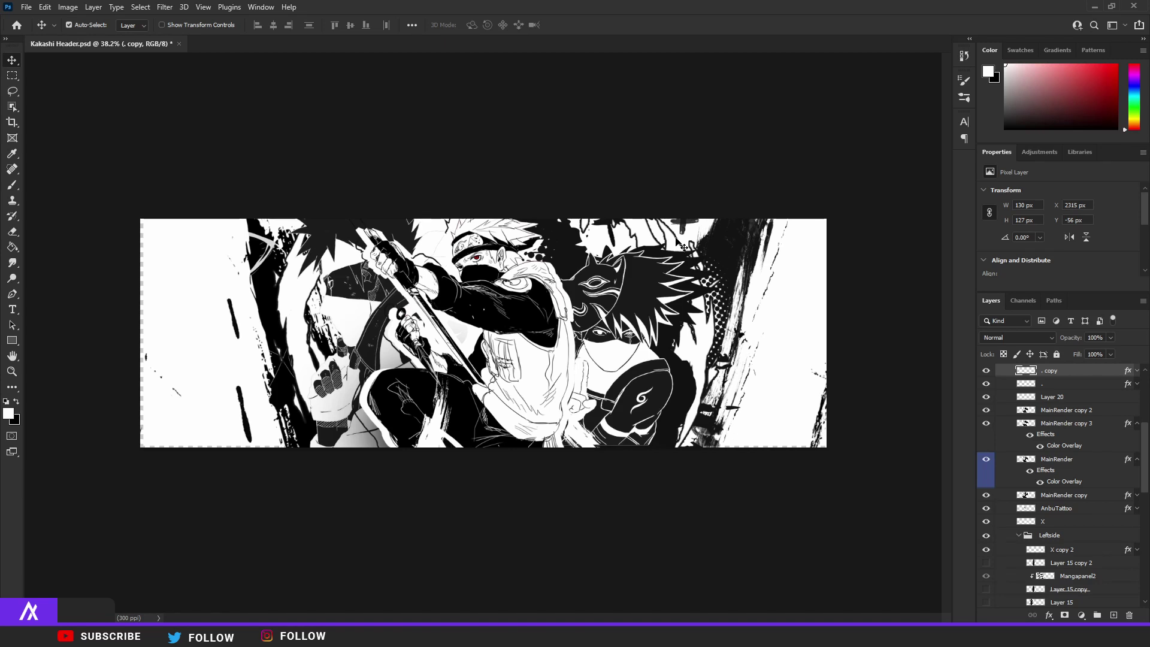
- Try the Gradient Map 2 copy and Gradient Map 1 tints on the banner
scroll(584, 365, up, 2)
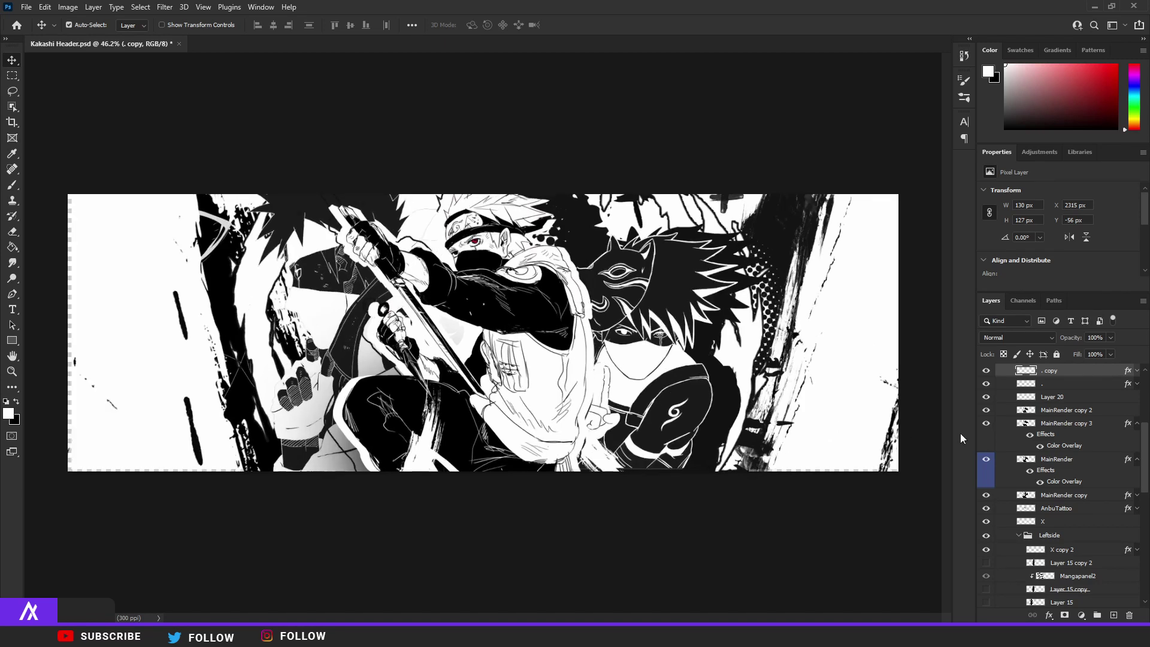
scroll(1030, 446, up, 4)
click(987, 458)
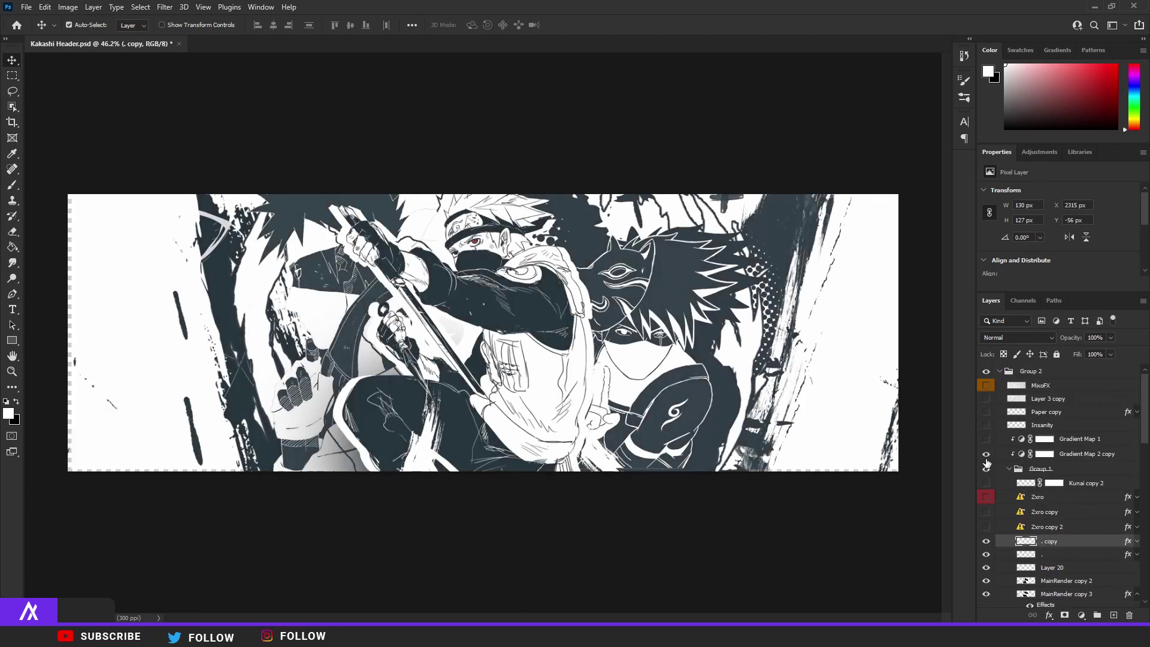
click(985, 440)
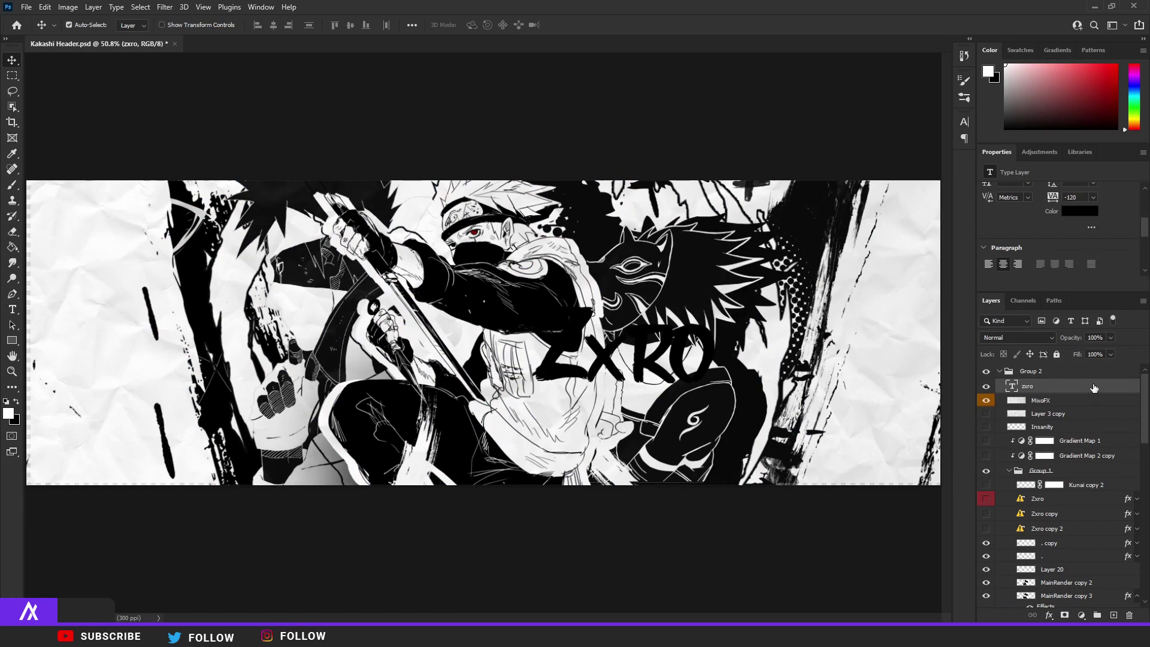
- Give the zxro text a 13 px white outside Stroke and add a second, wider Stroke
double_click(1093, 387)
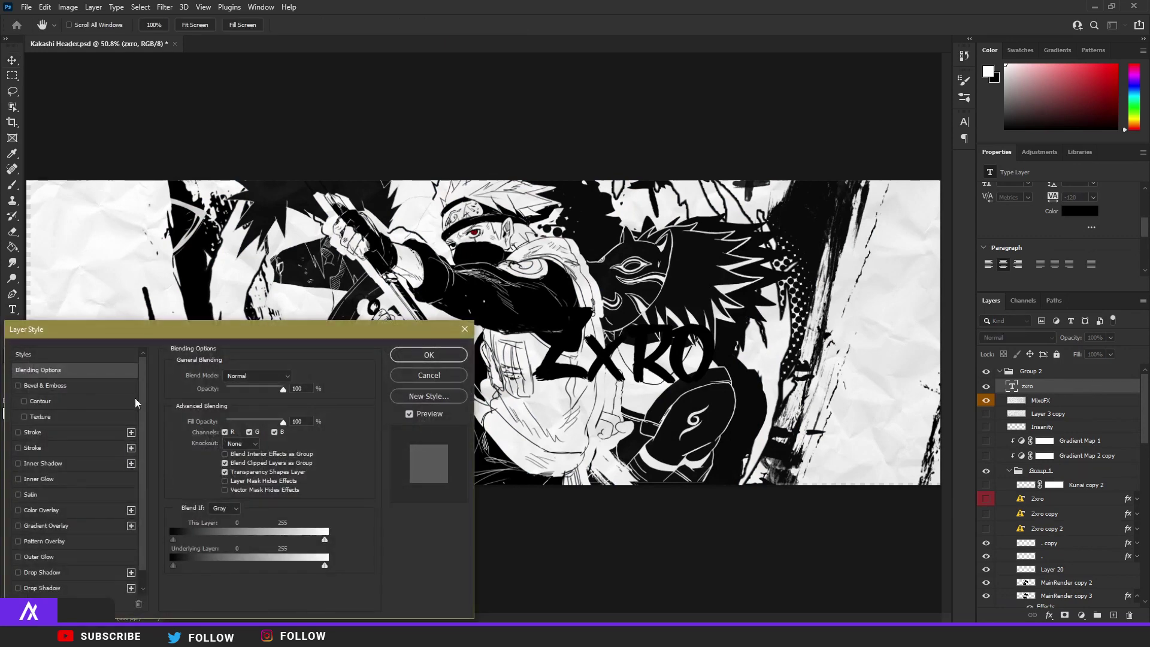
click(39, 433)
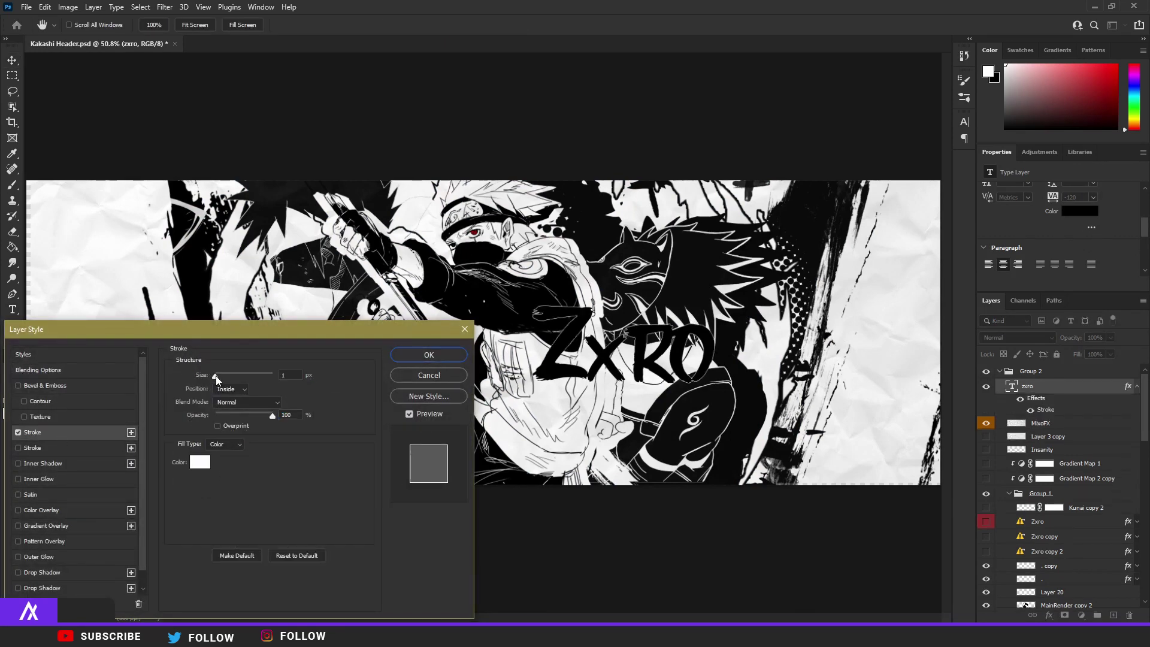
drag(216, 376, 220, 375)
click(221, 390)
click(227, 395)
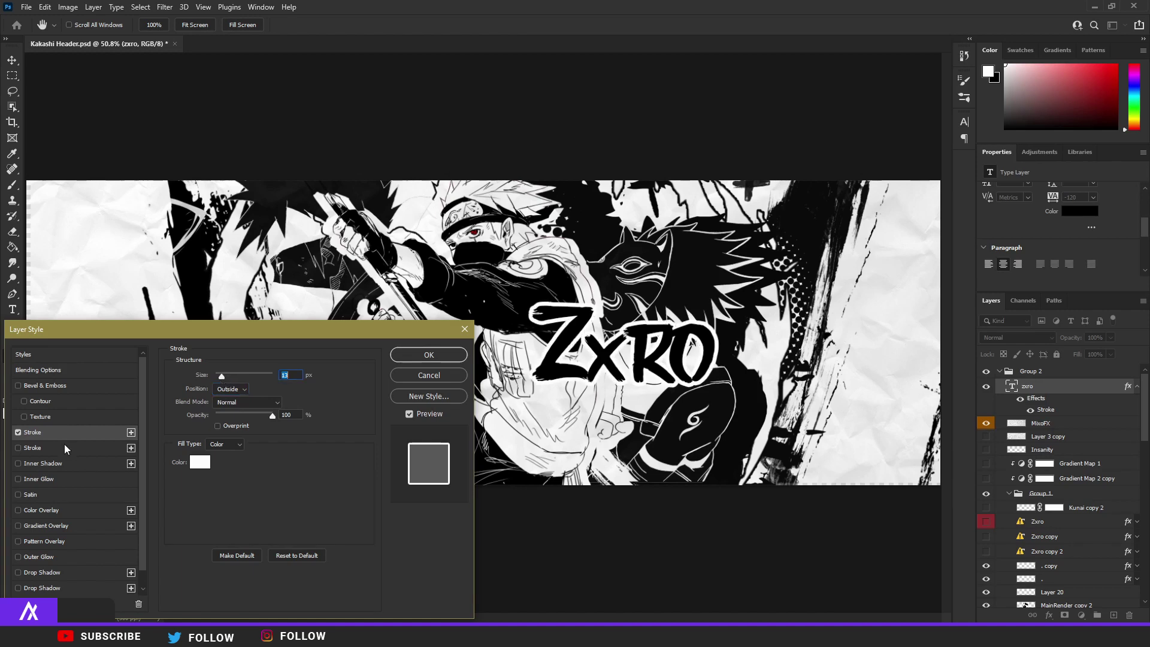
click(131, 432)
drag(220, 376, 225, 375)
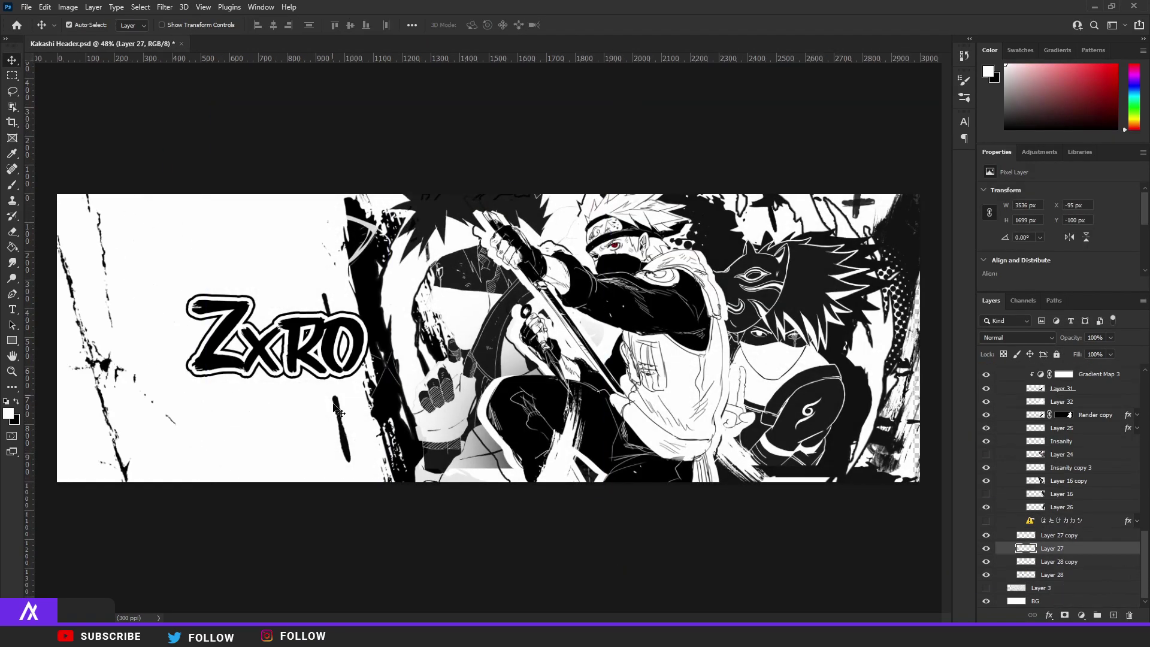
- Shift the ink streak beside the ZXRO lettering and nudge the lettering with Layer 33 and Layer 34 slightly down
drag(344, 349, 362, 394)
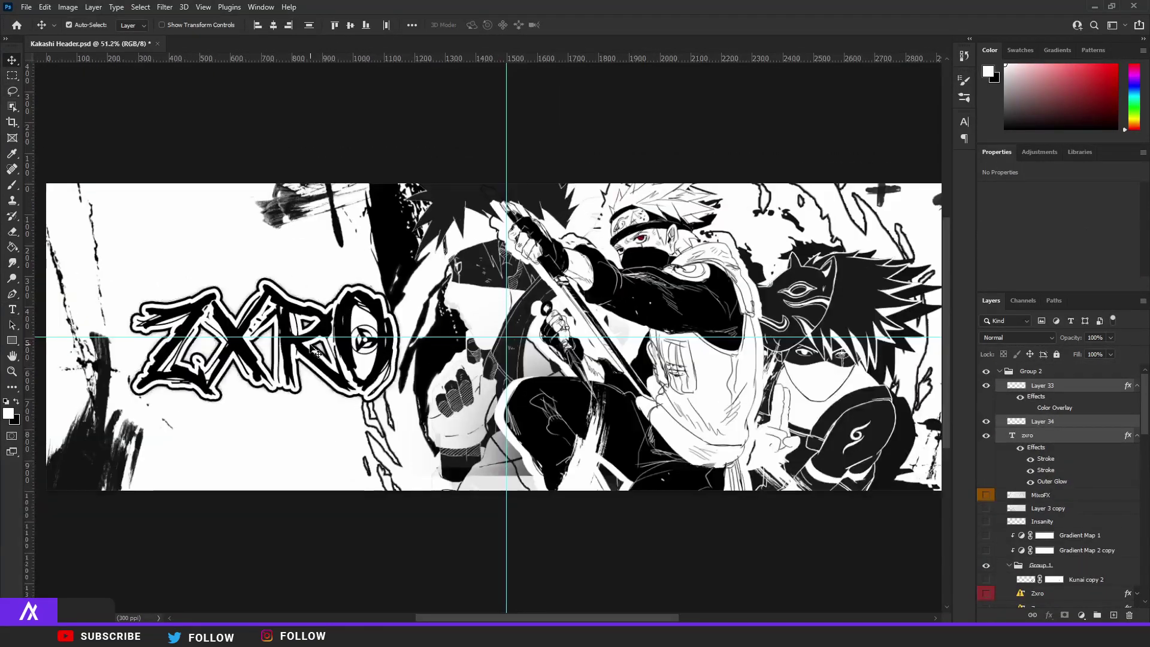
key(ctrl+t)
drag(305, 345, 308, 349)
key(Return)
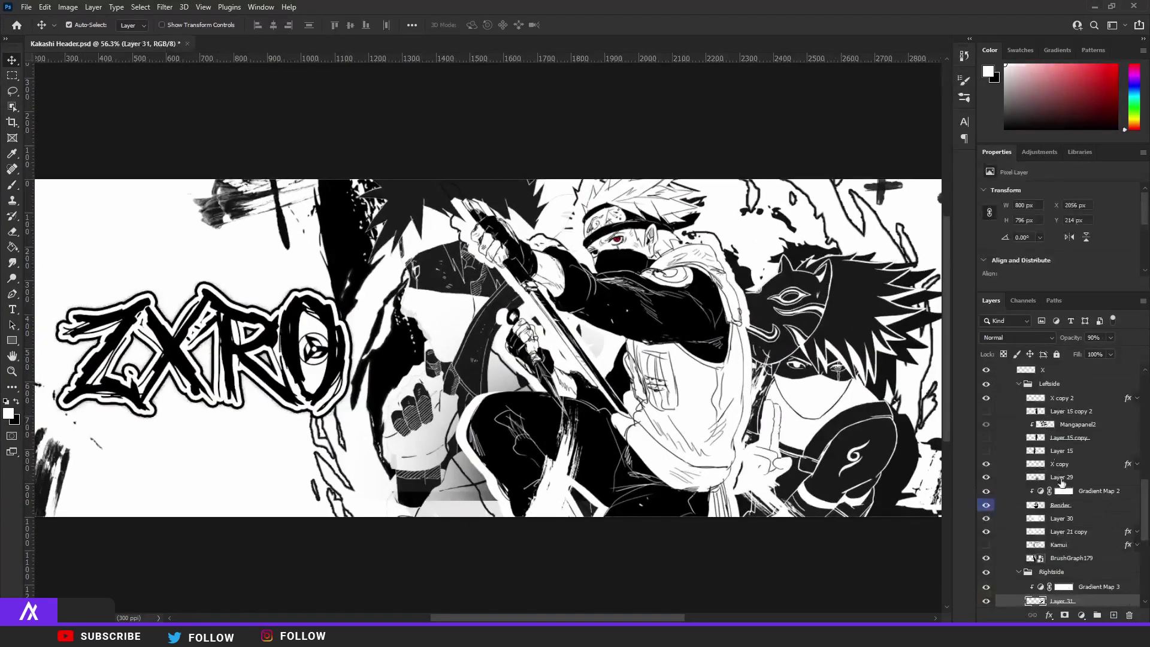
- Tint the render and splashes on the banner's right side red and black with the gradient maps in the Rightside group
click(986, 458)
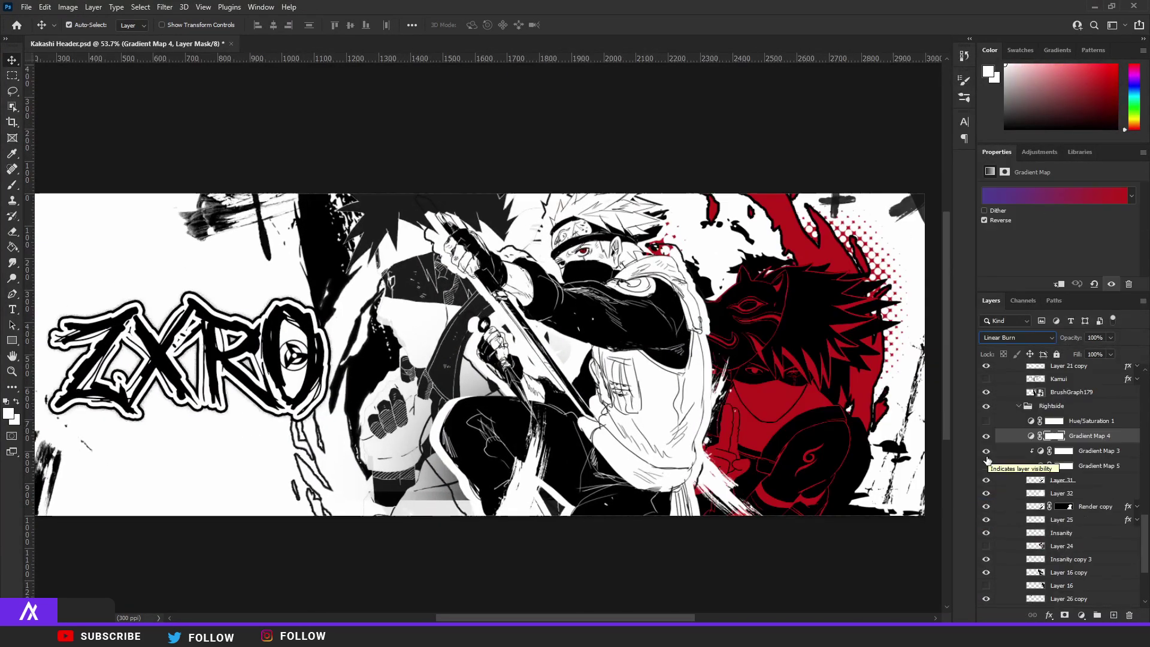
click(1100, 473)
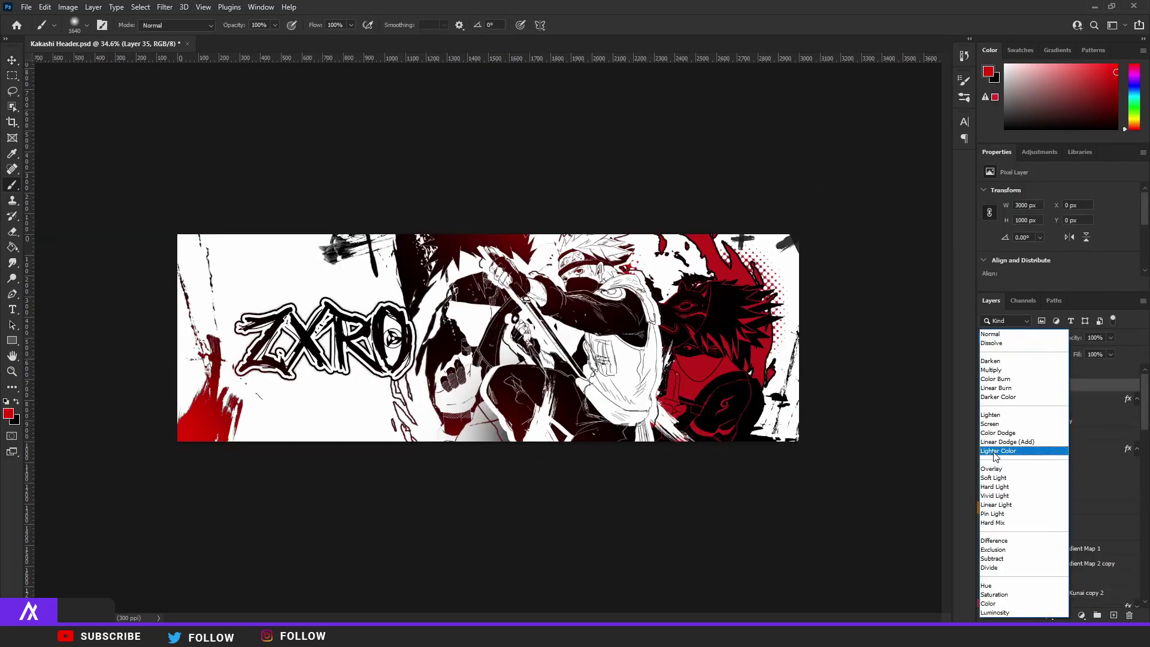
- Set Layer 35 to Lighter Color and tint the ZXRO lettering red with a soft brush reduced to 567 px
click(995, 453)
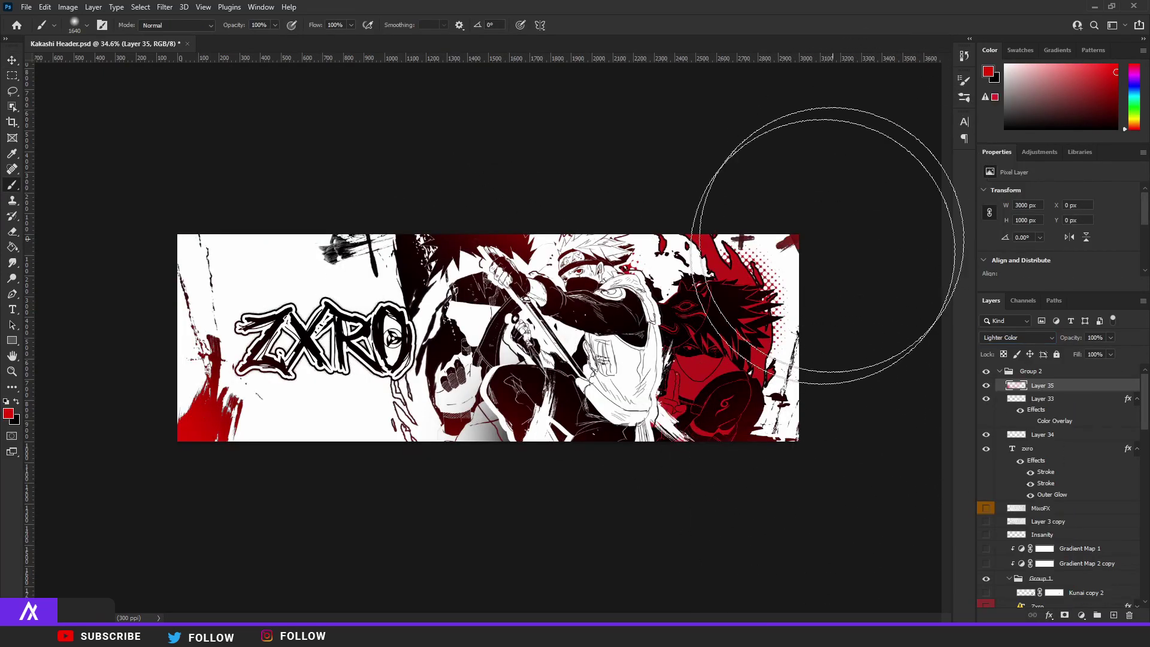
scroll(516, 376, up, 5)
scroll(527, 369, down, 3)
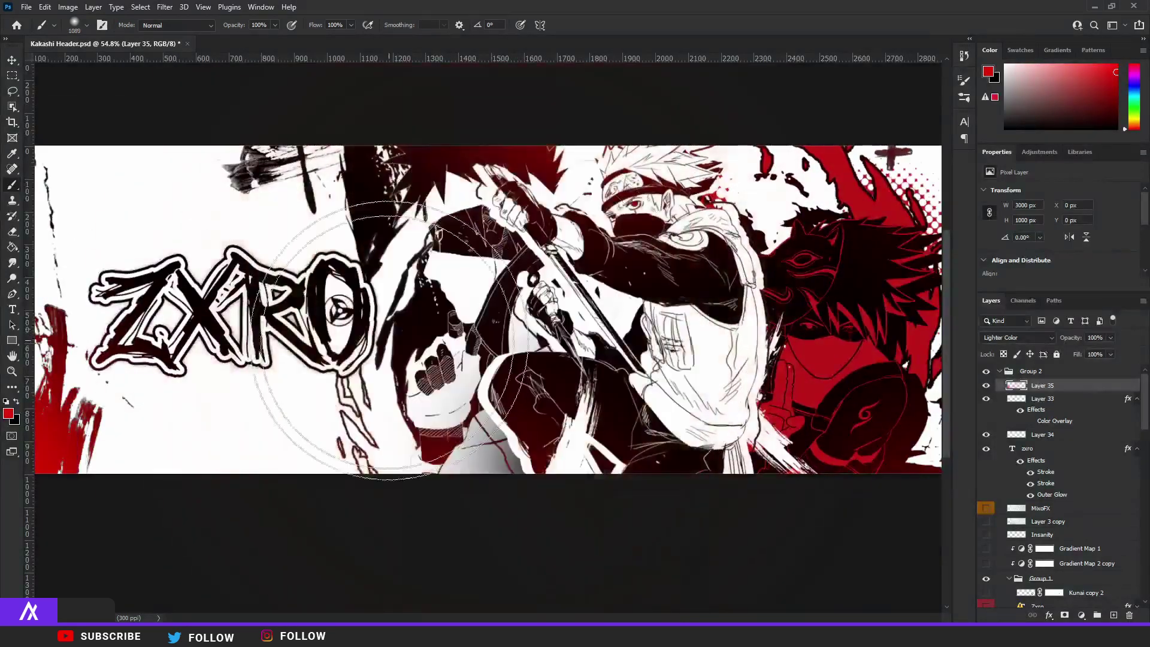
scroll(330, 383, down, 3)
scroll(342, 321, up, 4)
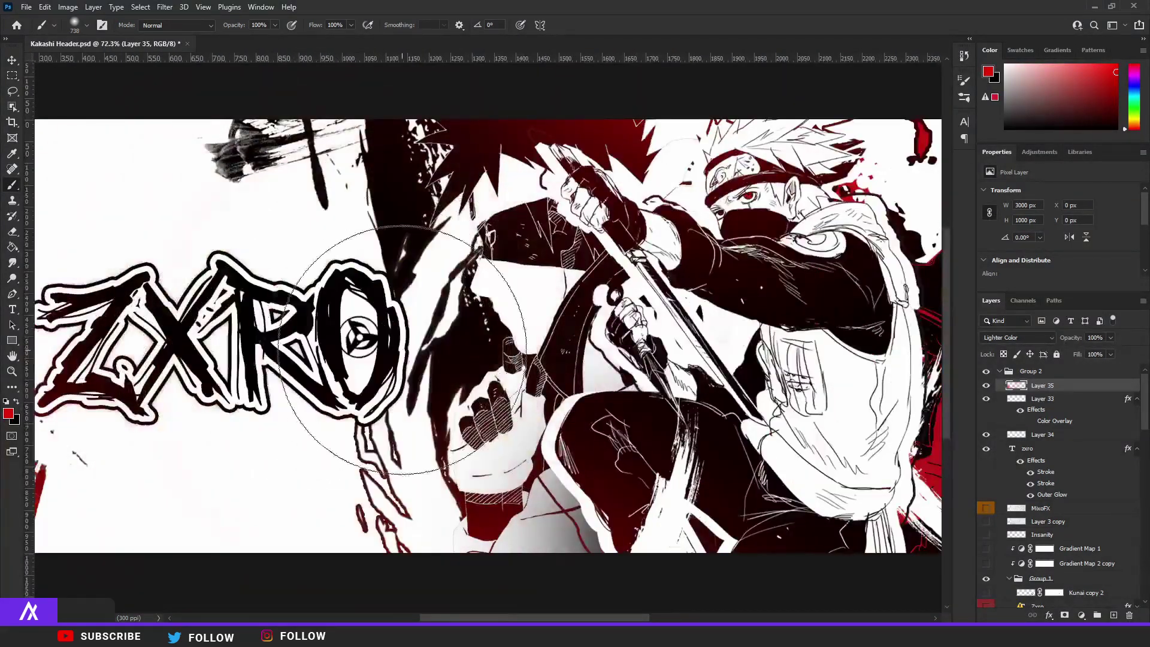
key(bracketleft)
key(bracketleft)
key(bracketleft)
key(bracketleft)
key(bracketleft)
key(bracketleft)
key(bracketleft)
key(bracketleft)
key(ctrl+z)
scroll(383, 339, down, 4)
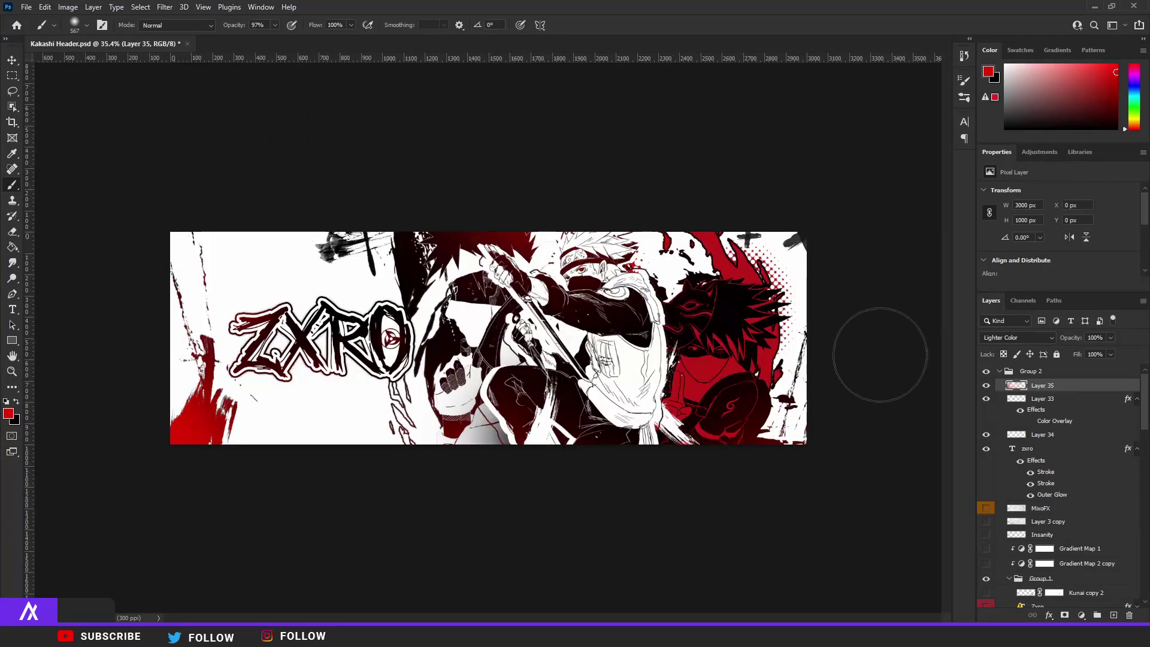
- Add a Gradient Map adjustment above Layer 35 and open its blend mode choices
click(1082, 615)
click(1072, 597)
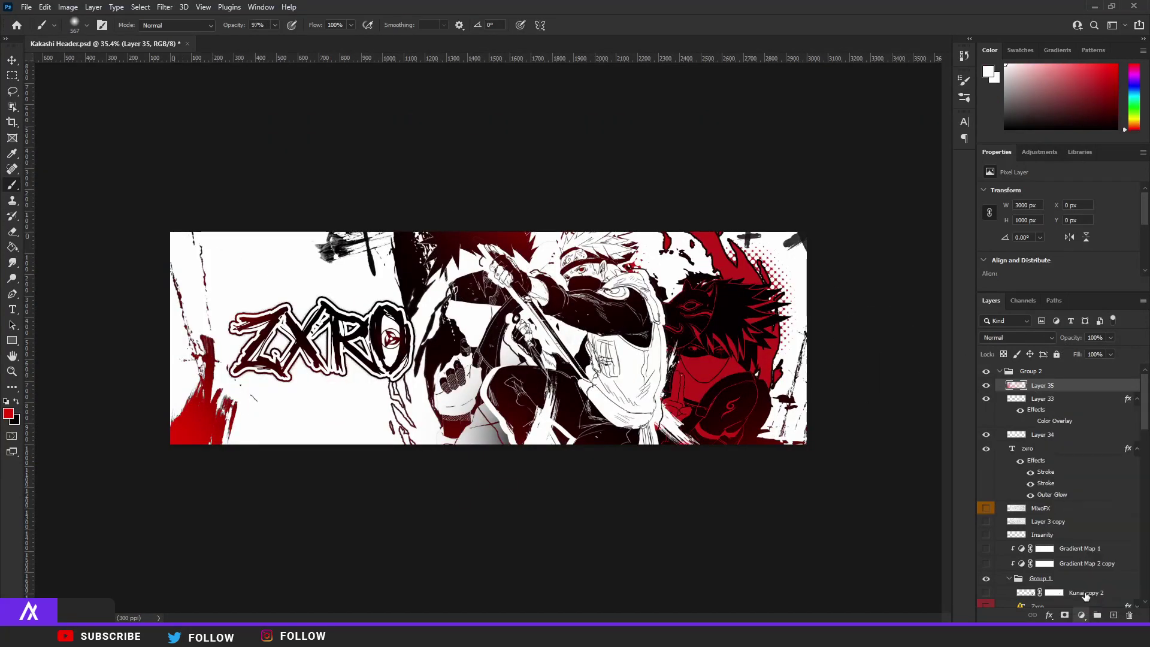
click(1001, 339)
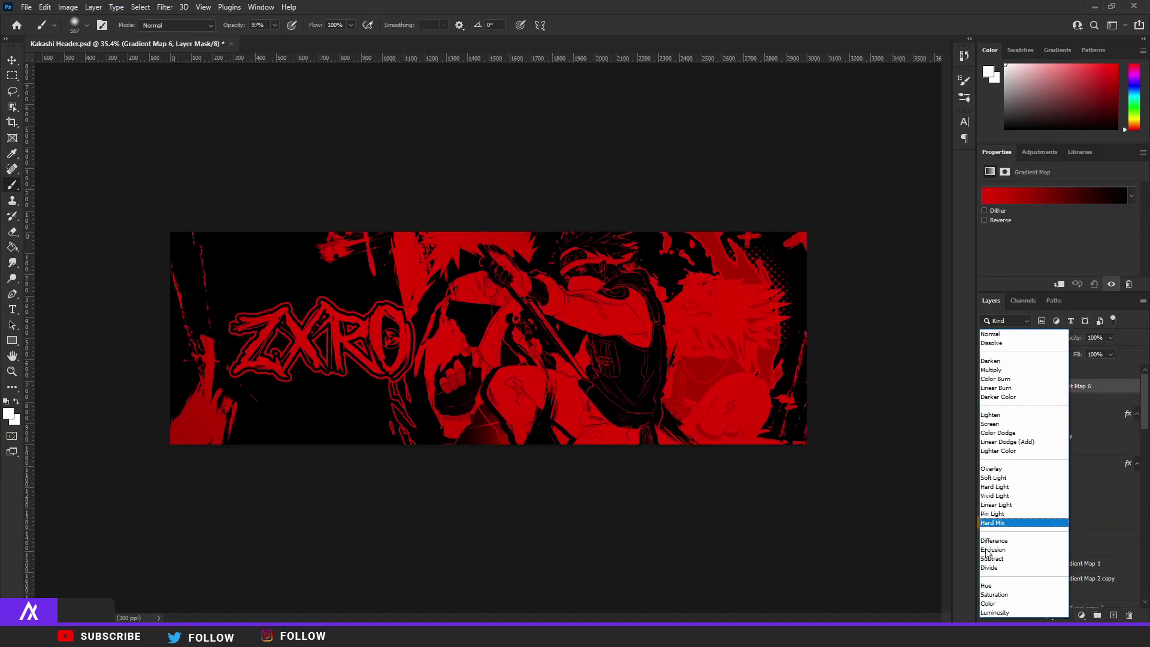